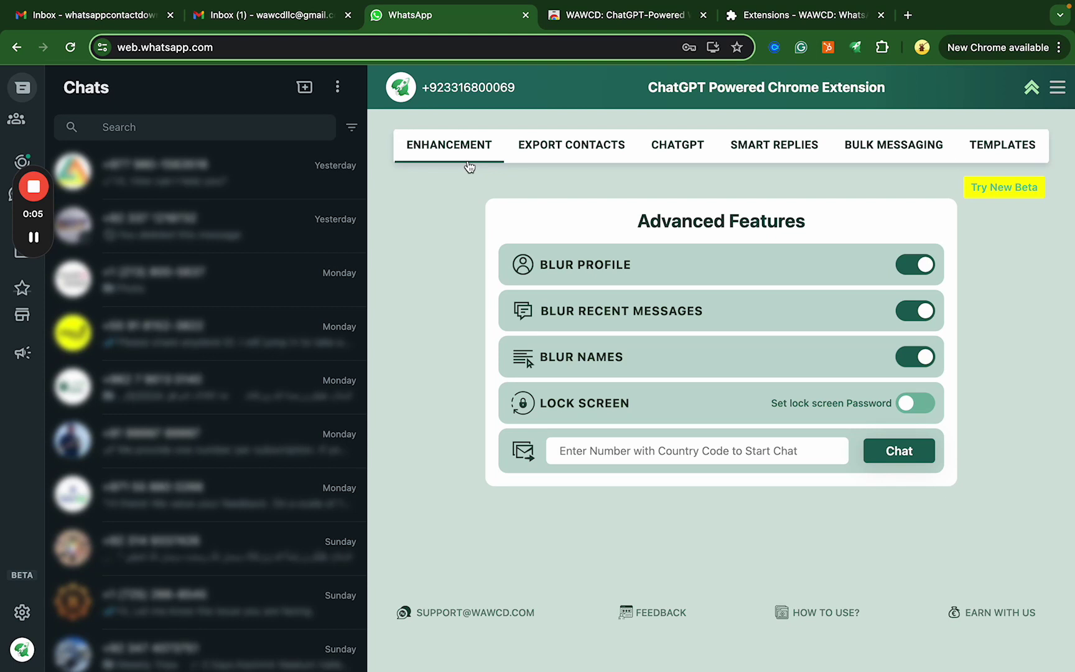
- Review the WAWCD contact export options, then open the beta WAWCD CRM store listing
click(571, 154)
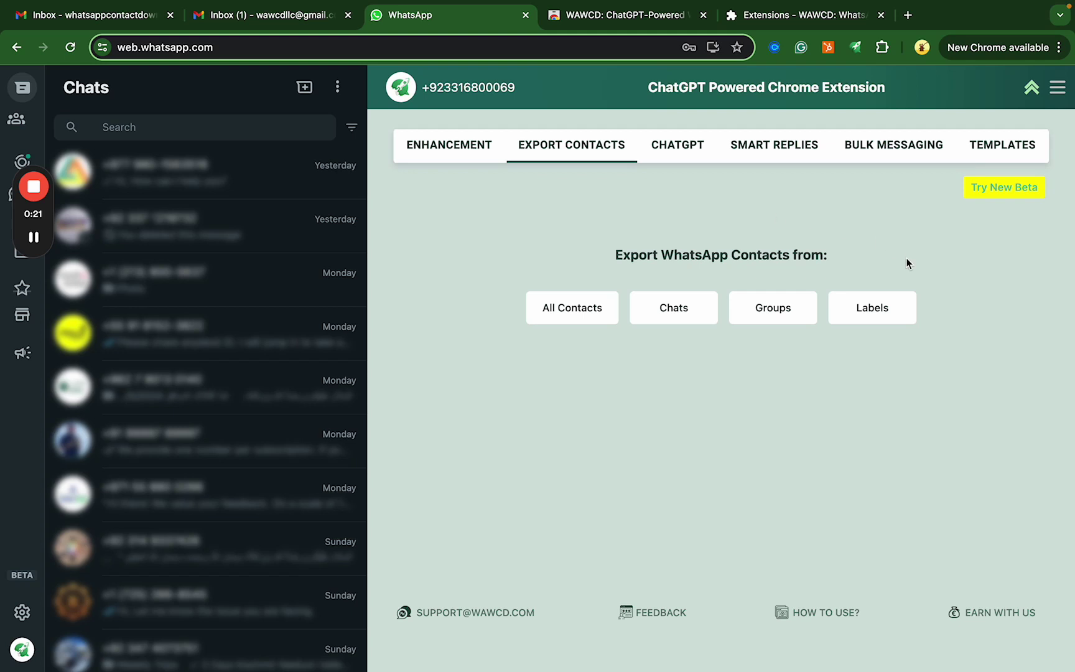
click(997, 193)
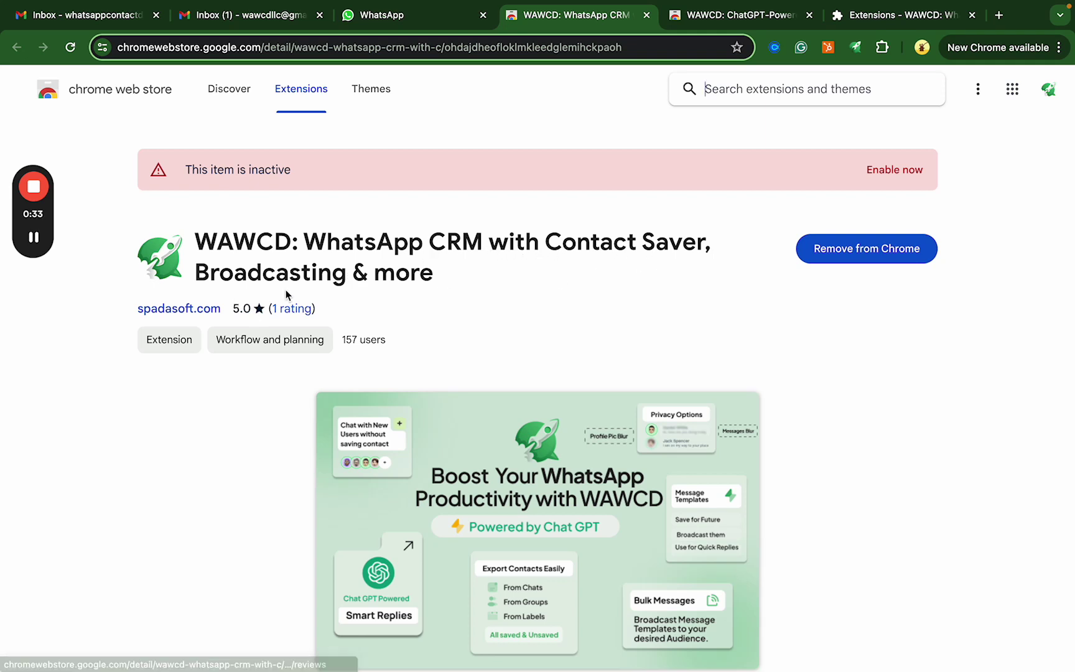
- Enable the WAWCD CRM beta extension on its Chrome extension details page
click(862, 25)
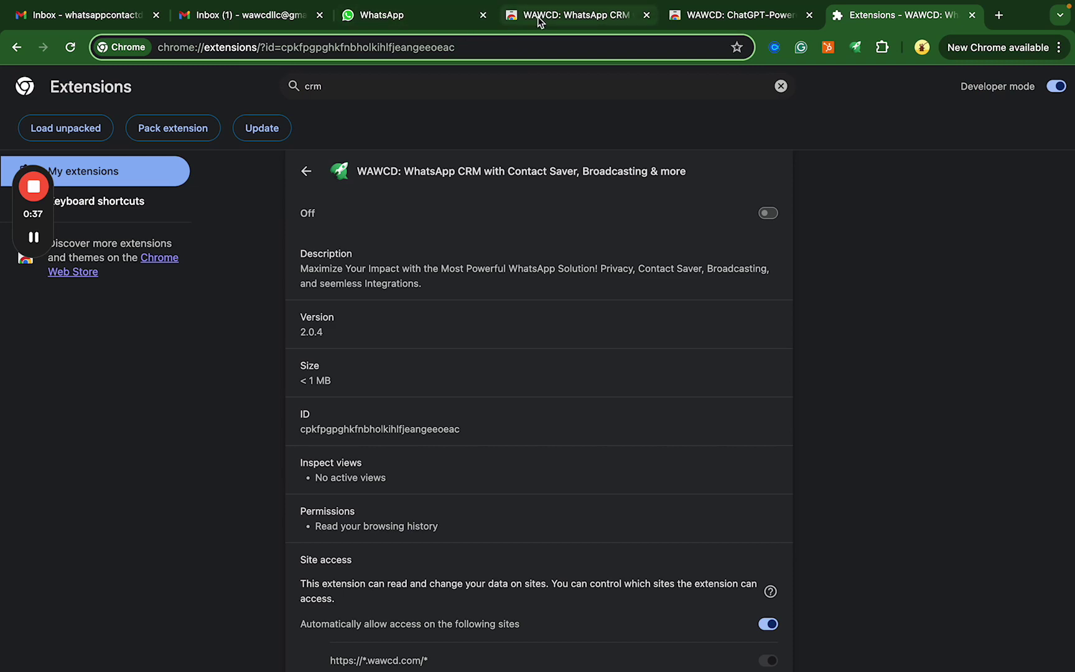
click(538, 18)
click(835, 27)
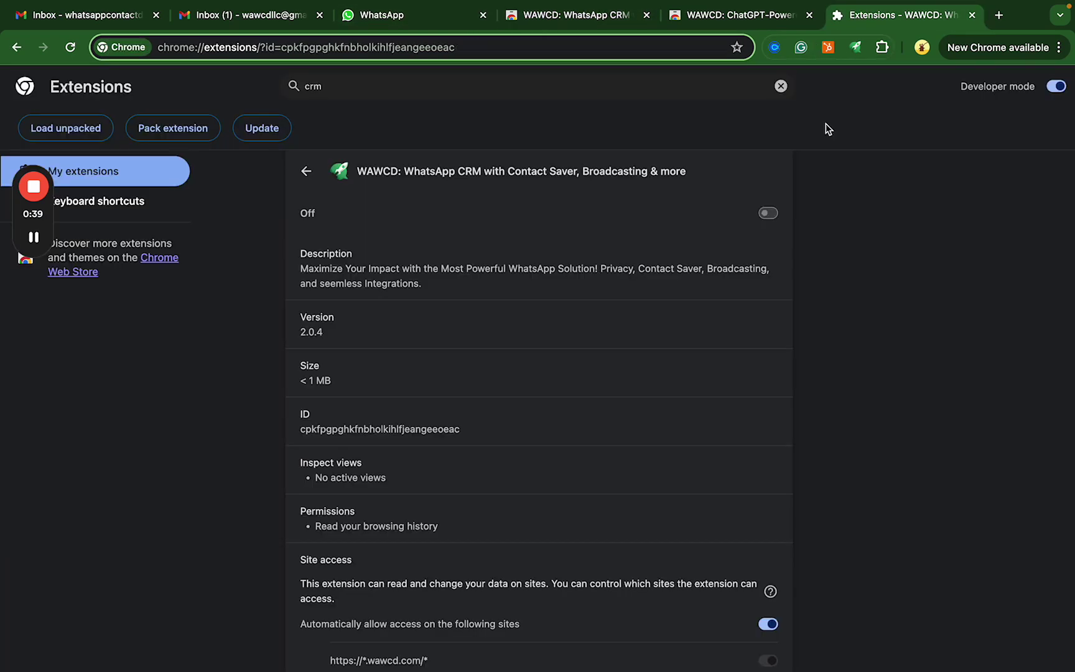
click(768, 215)
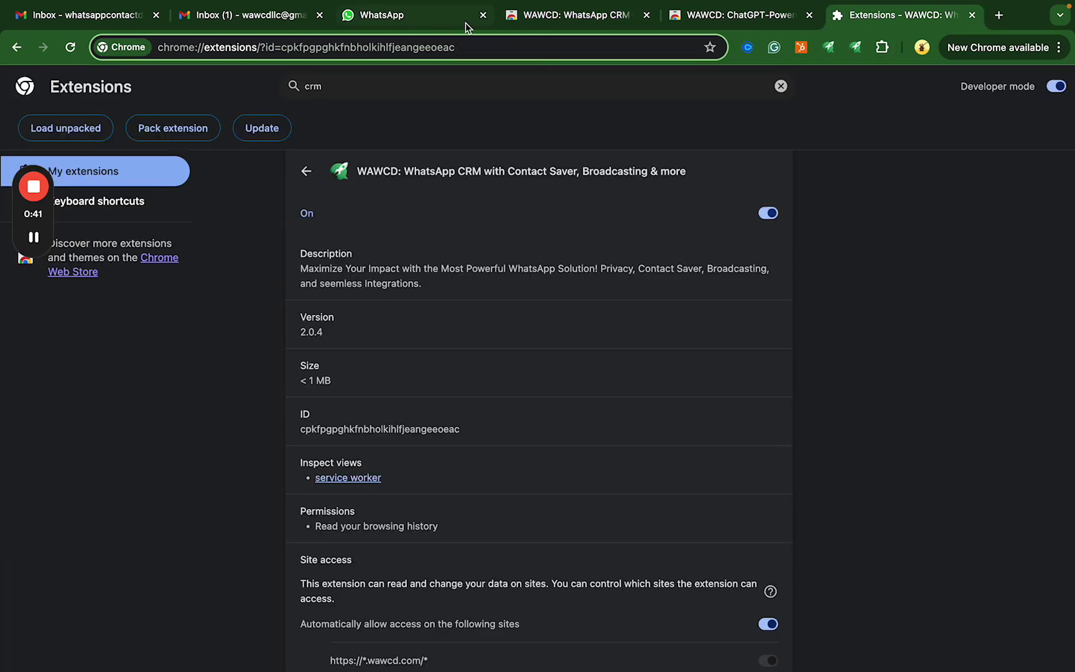
click(395, 24)
- Switch off the older ChatGPT-powered WAWCD extension and return to WhatsApp Web
click(706, 25)
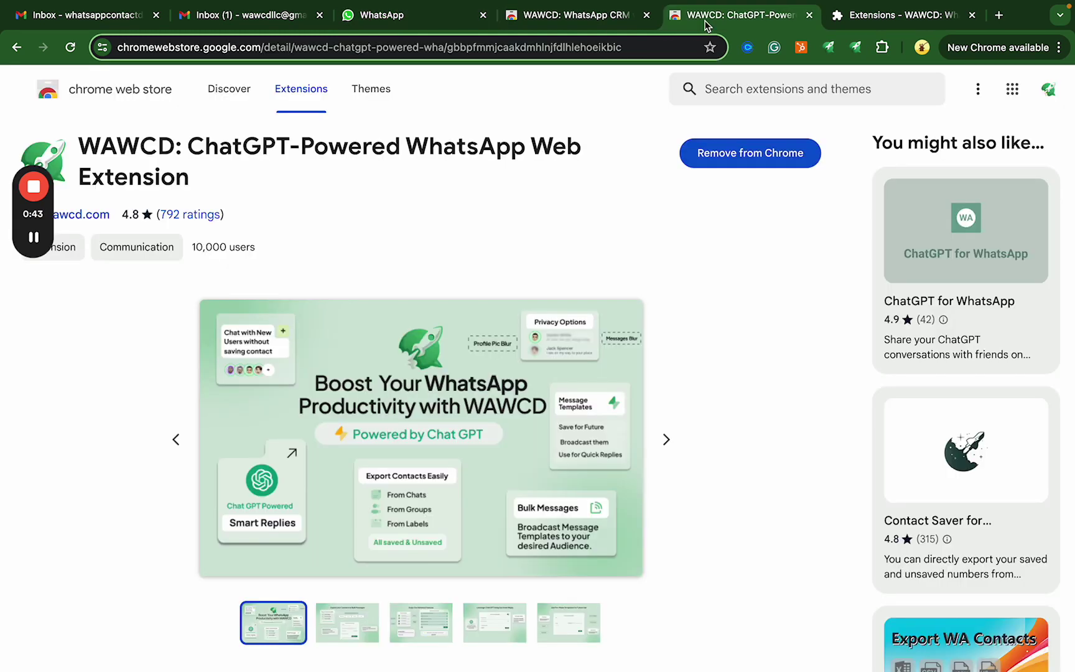
click(410, 15)
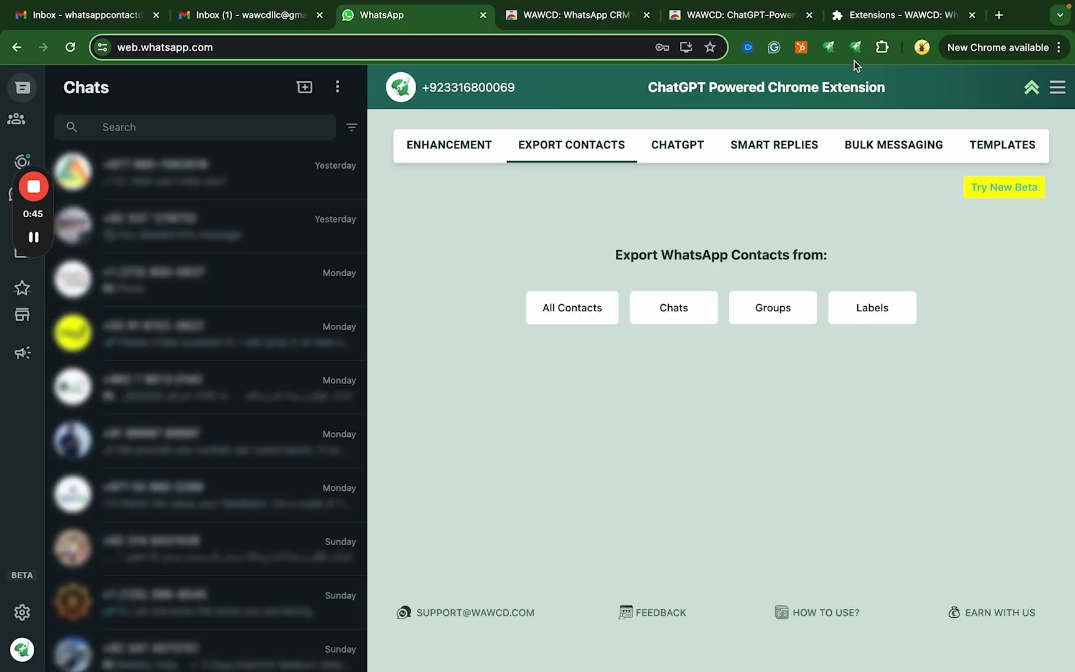
right_click(828, 47)
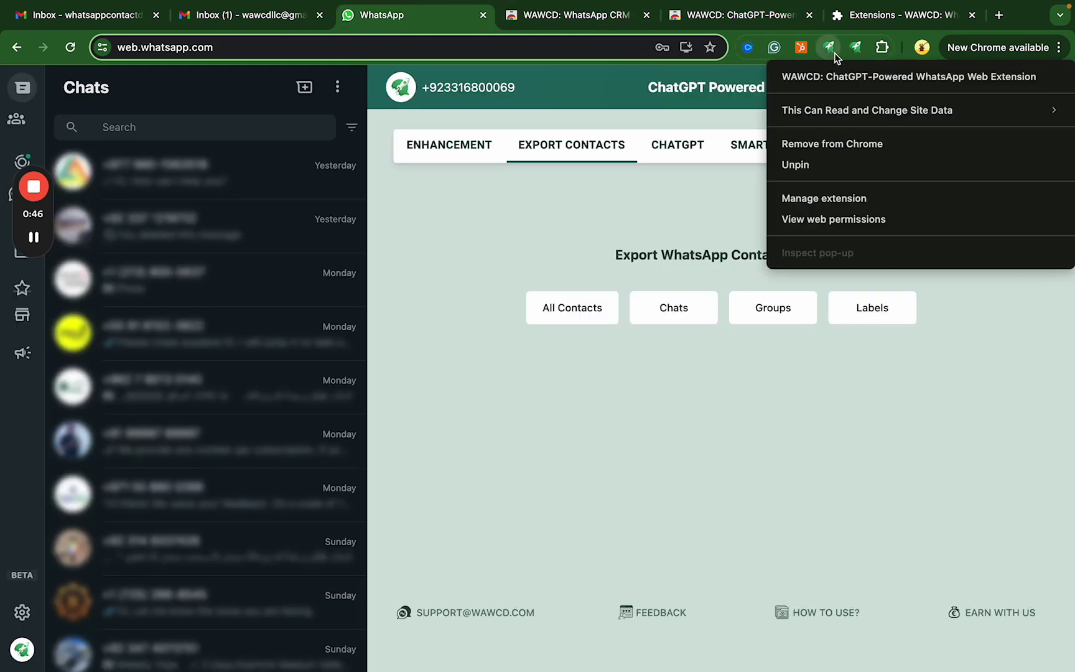
click(831, 195)
click(767, 213)
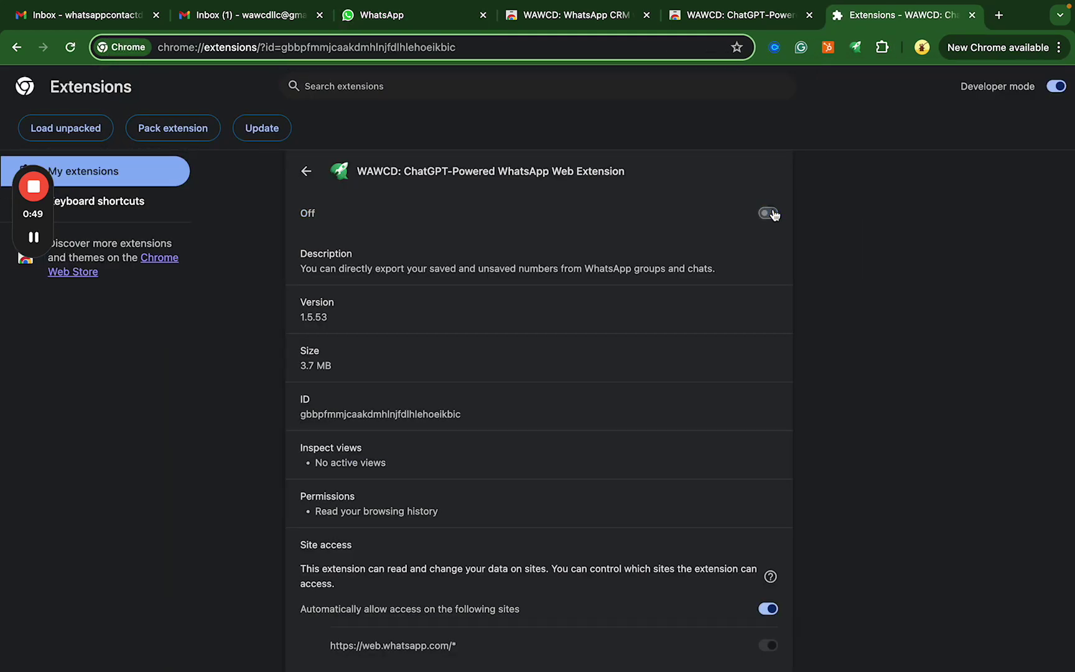
click(428, 14)
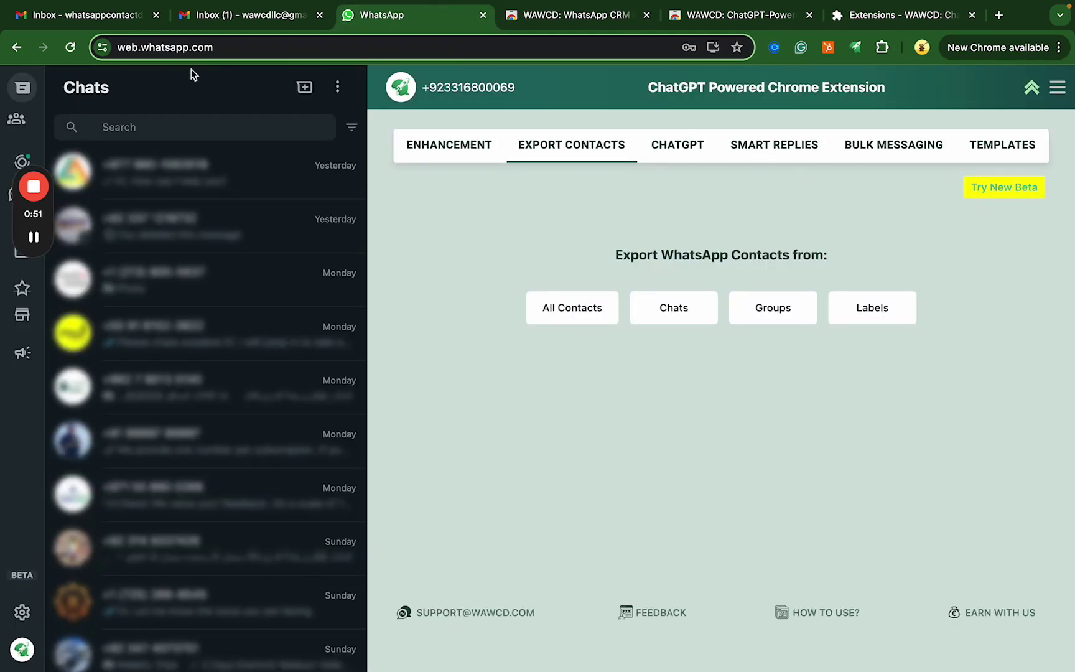
- Reload WhatsApp Web so the new WAWCD CRM dashboard with blurring settings appears
click(70, 50)
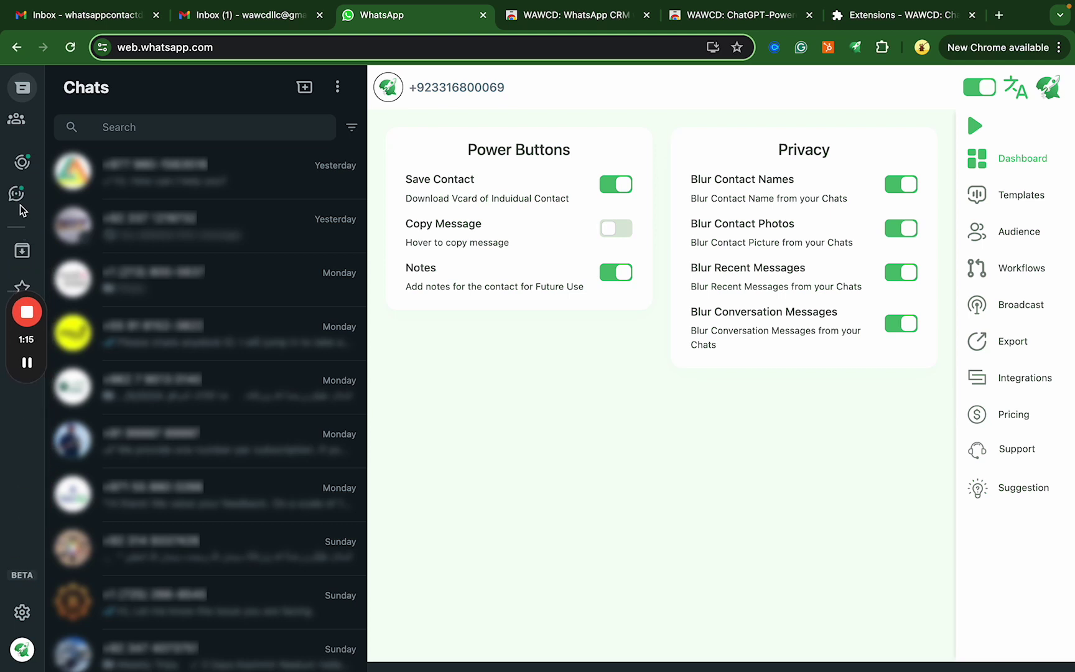
- Open the WAWCD channel and scroll through its beta announcement posts
click(17, 198)
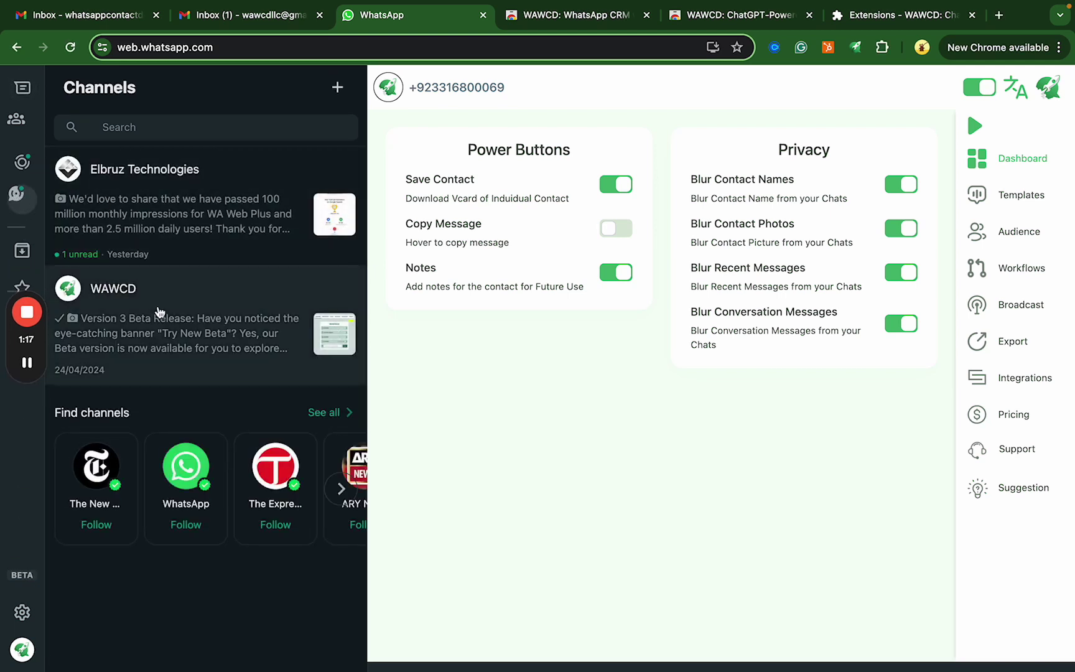
click(160, 311)
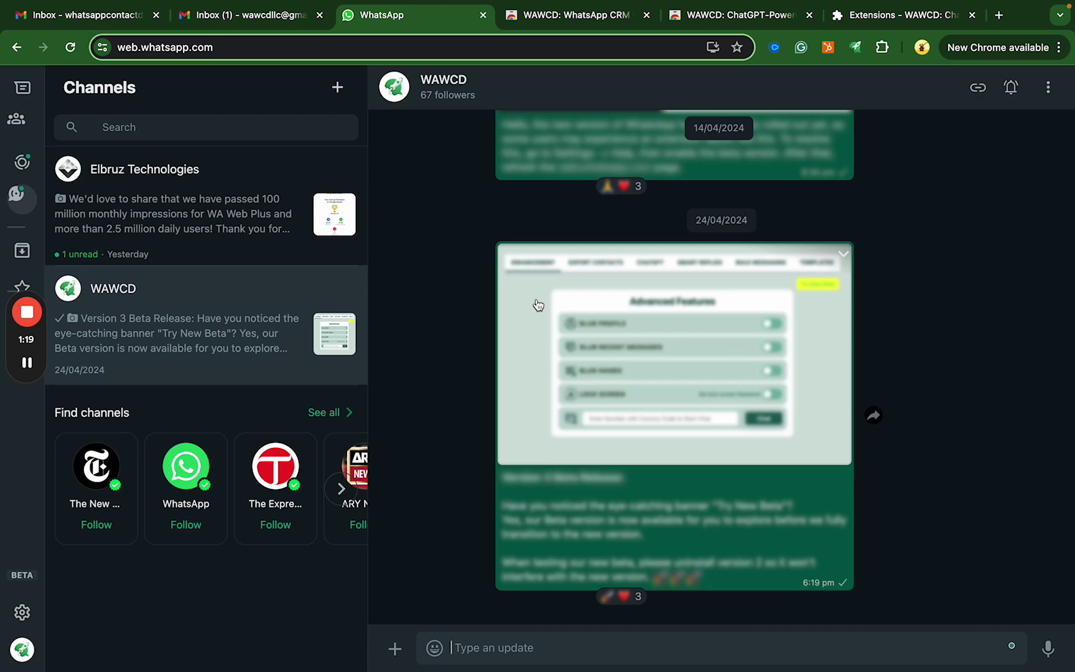
scroll(538, 303, up, 5)
scroll(538, 303, down, 5)
scroll(539, 304, down, 4)
scroll(539, 303, up, 1)
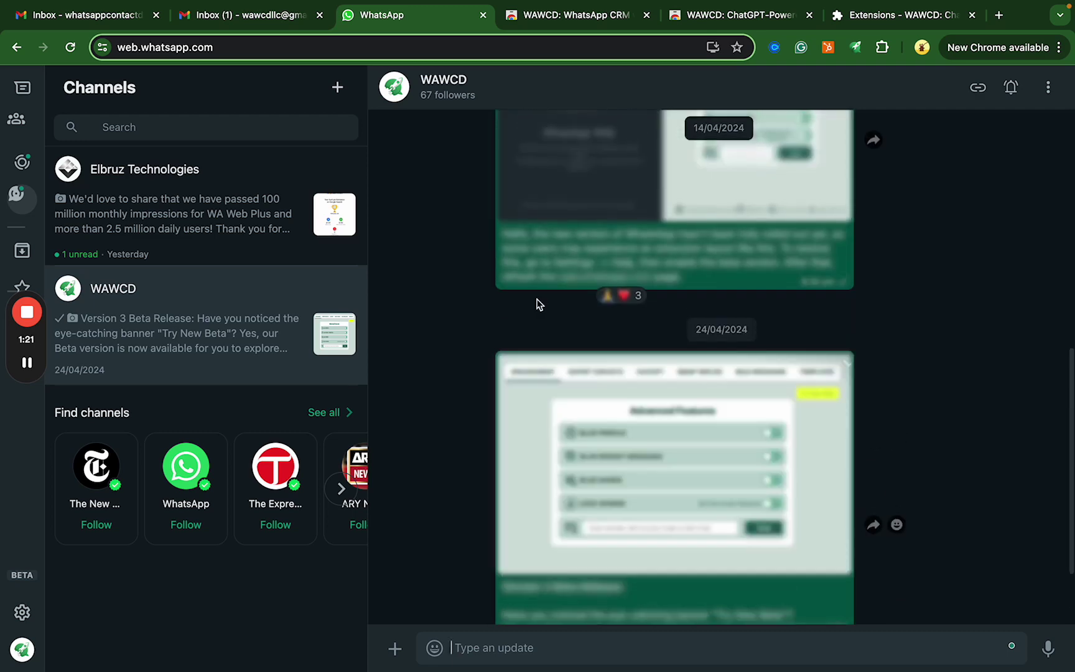
scroll(539, 304, up, 2)
scroll(539, 303, down, 3)
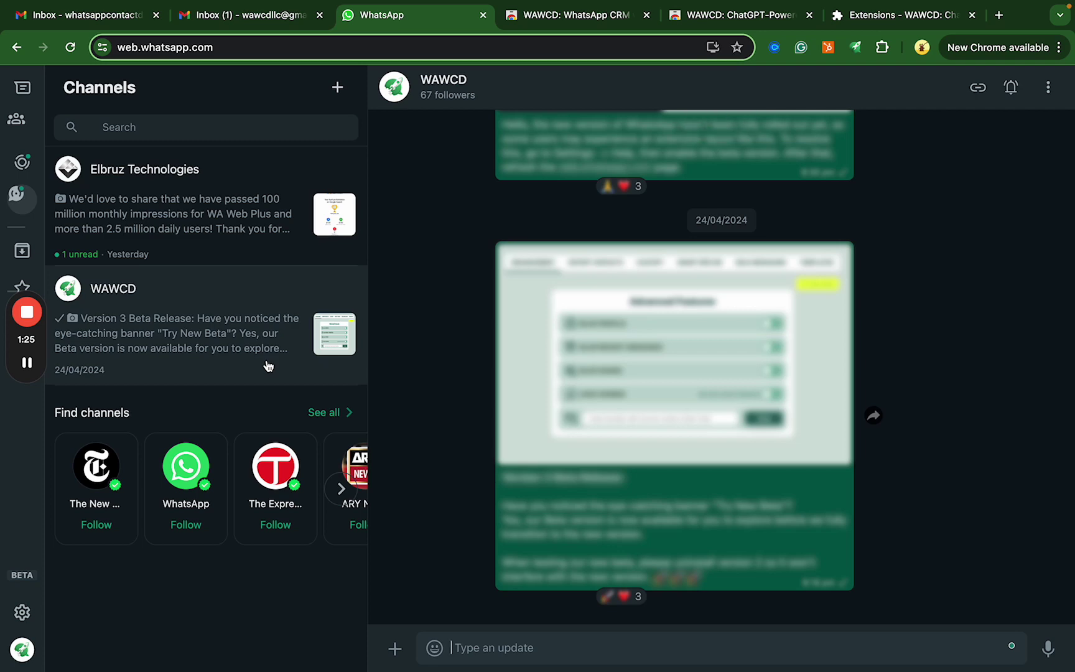
scroll(588, 434, up, 3)
scroll(588, 434, up, 6)
scroll(588, 434, down, 3)
scroll(587, 434, up, 3)
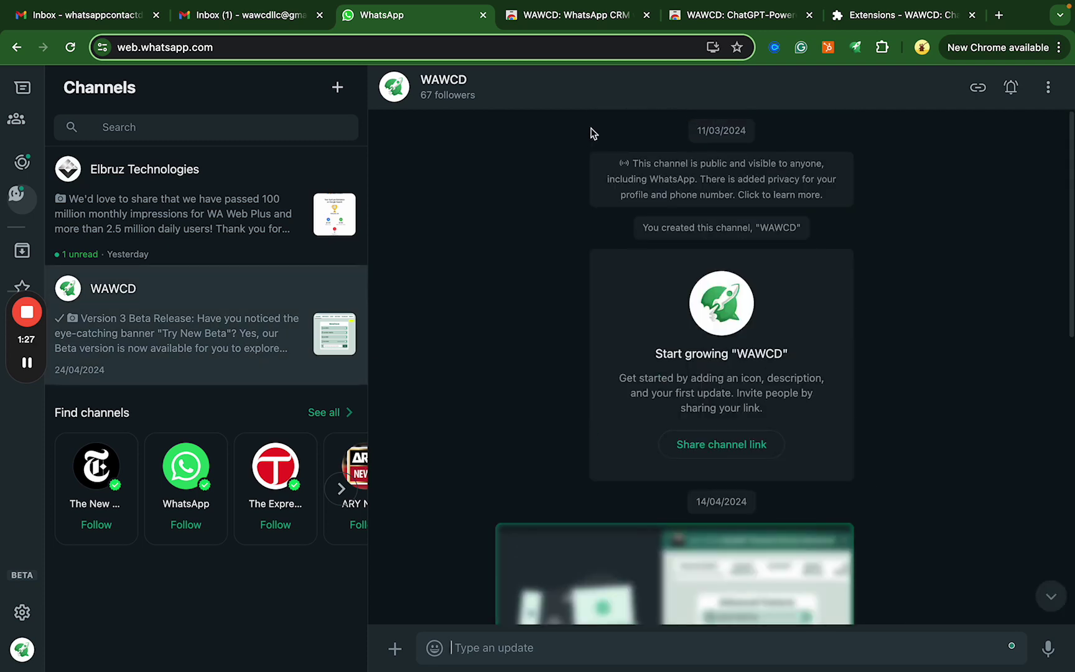
- Glance at the CRM extension's store listing, then return to the WhatsApp chats list
click(562, 17)
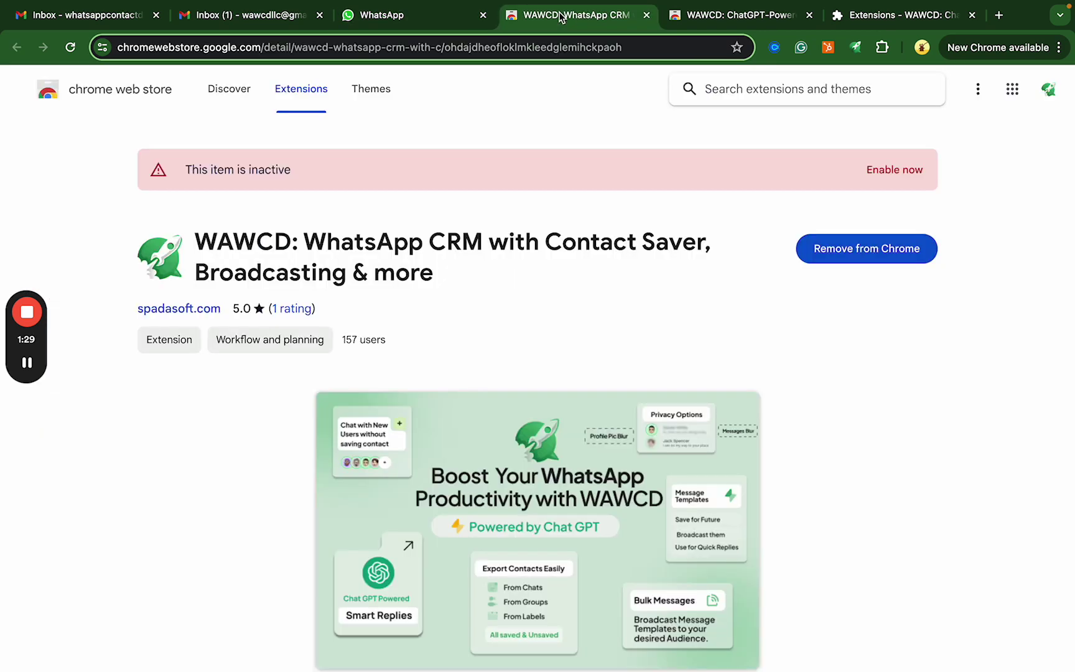
scroll(604, 271, up, 1)
click(429, 18)
click(22, 92)
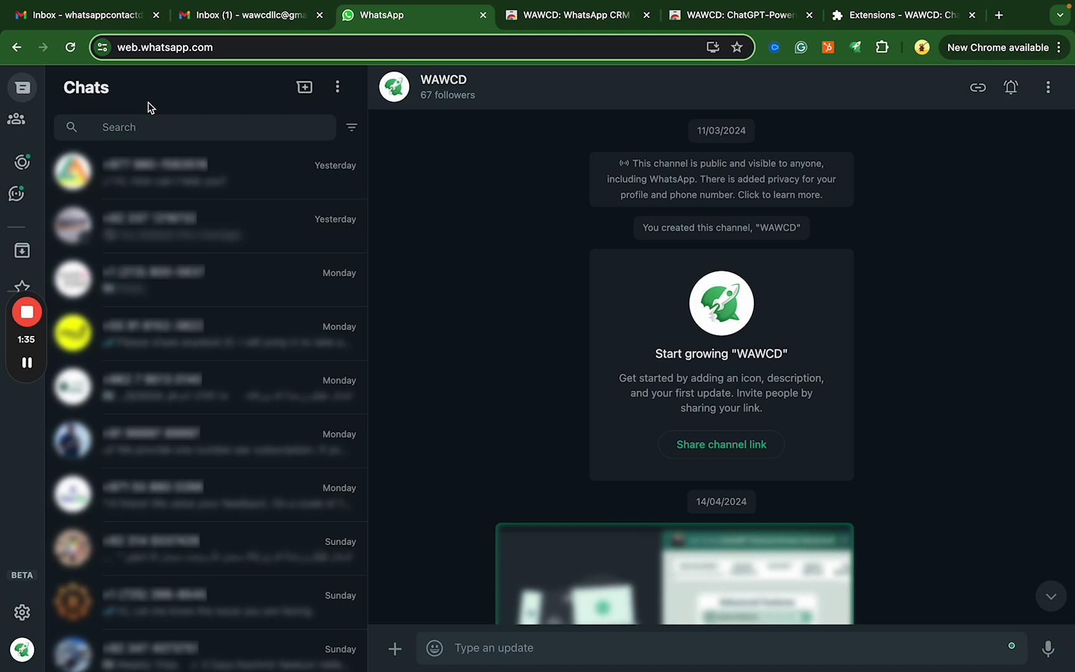
- Open the first chat and bring up the WAWCD message templates
click(143, 177)
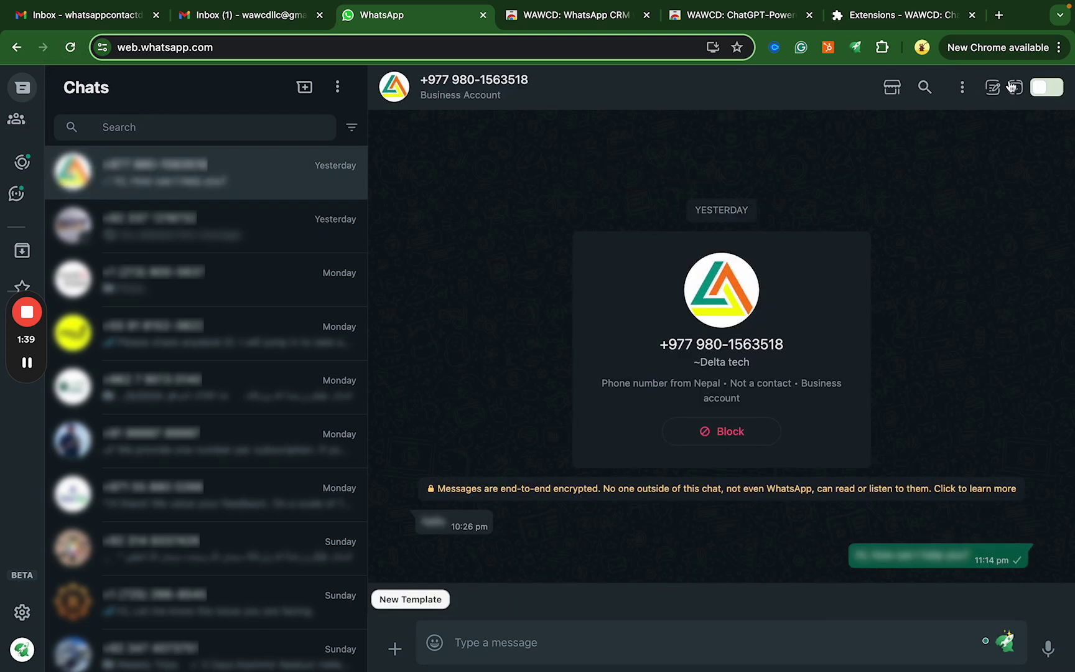
click(1047, 87)
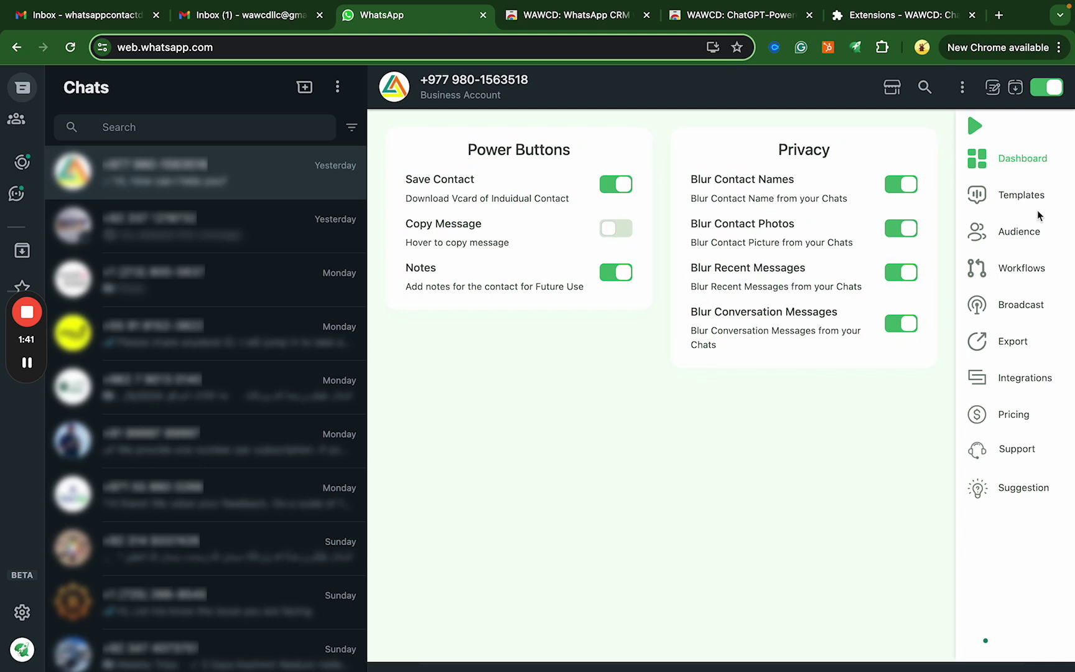
click(1018, 198)
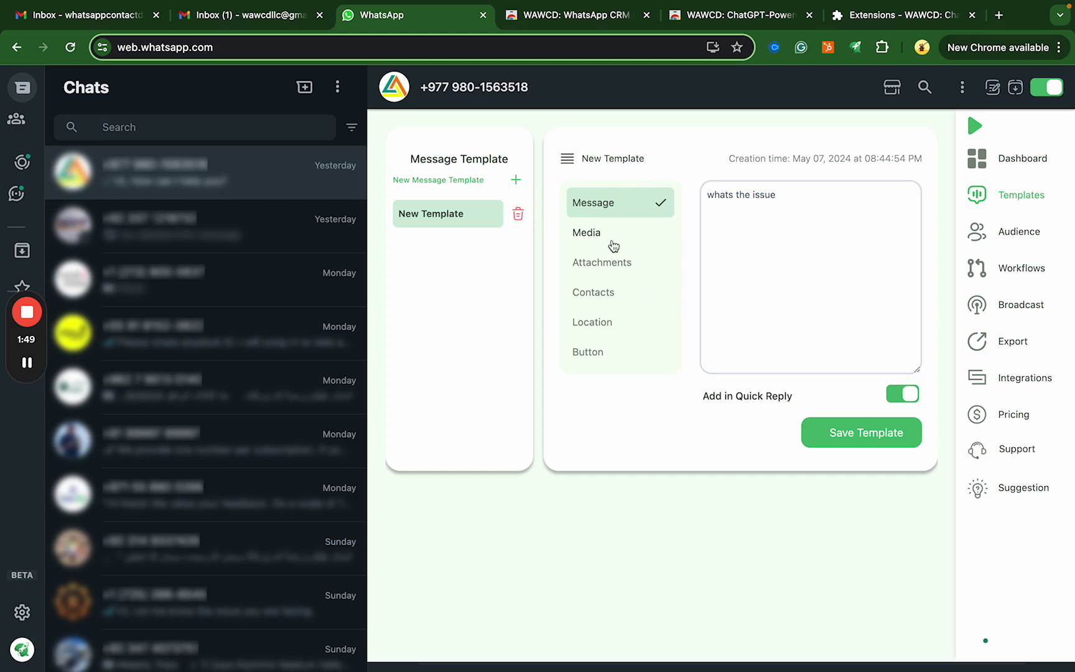
- Add a new message template set to Media, then view the saved audiences
click(515, 182)
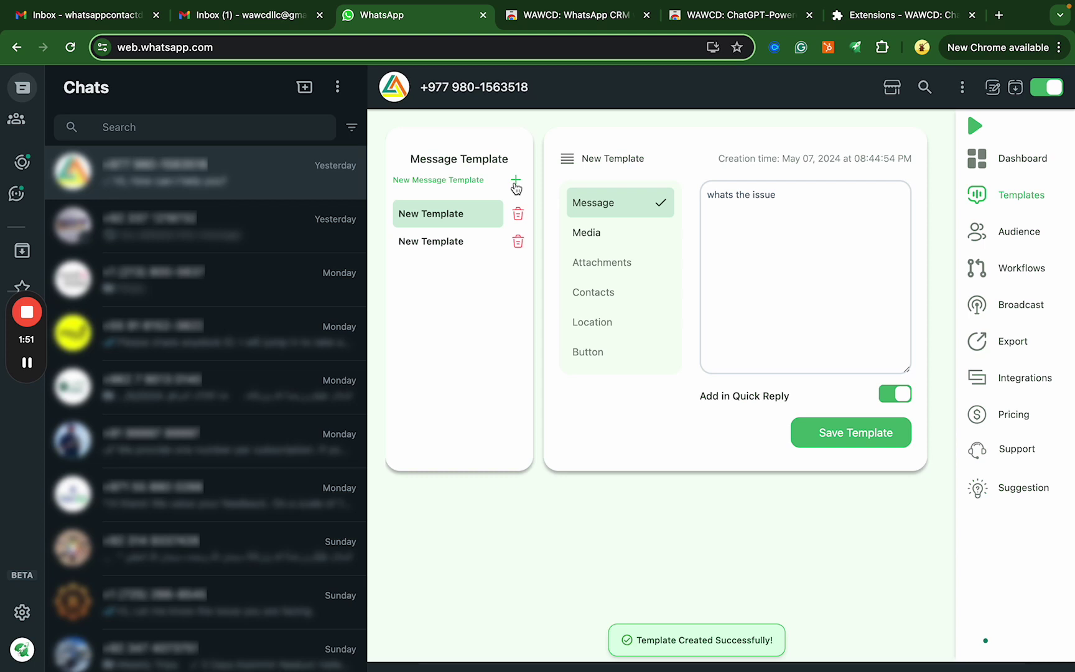
click(433, 214)
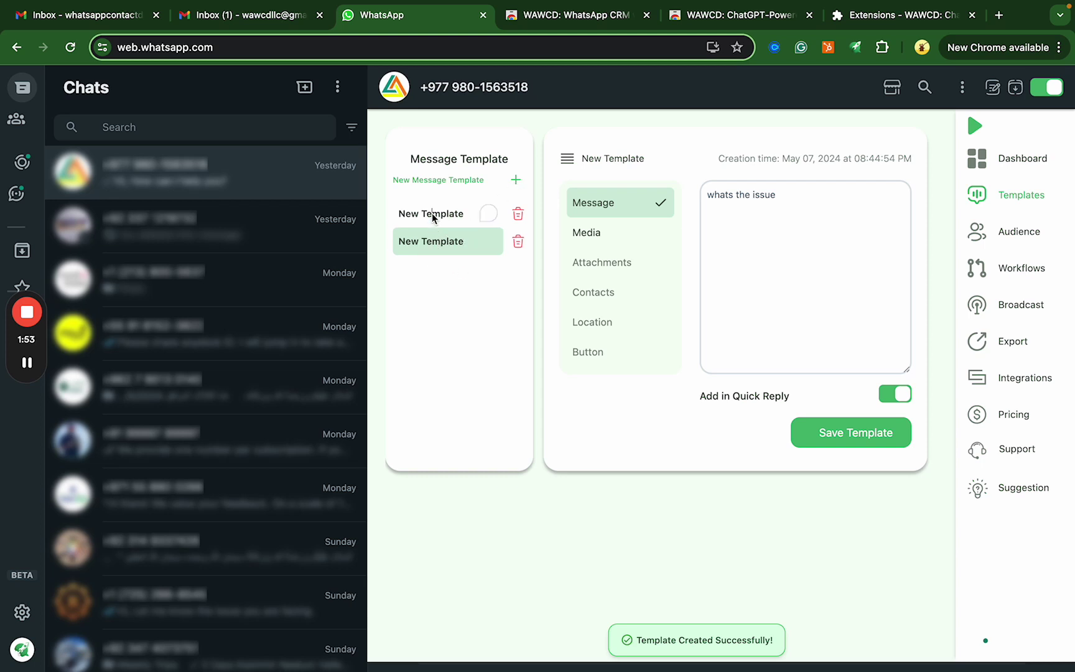
click(588, 233)
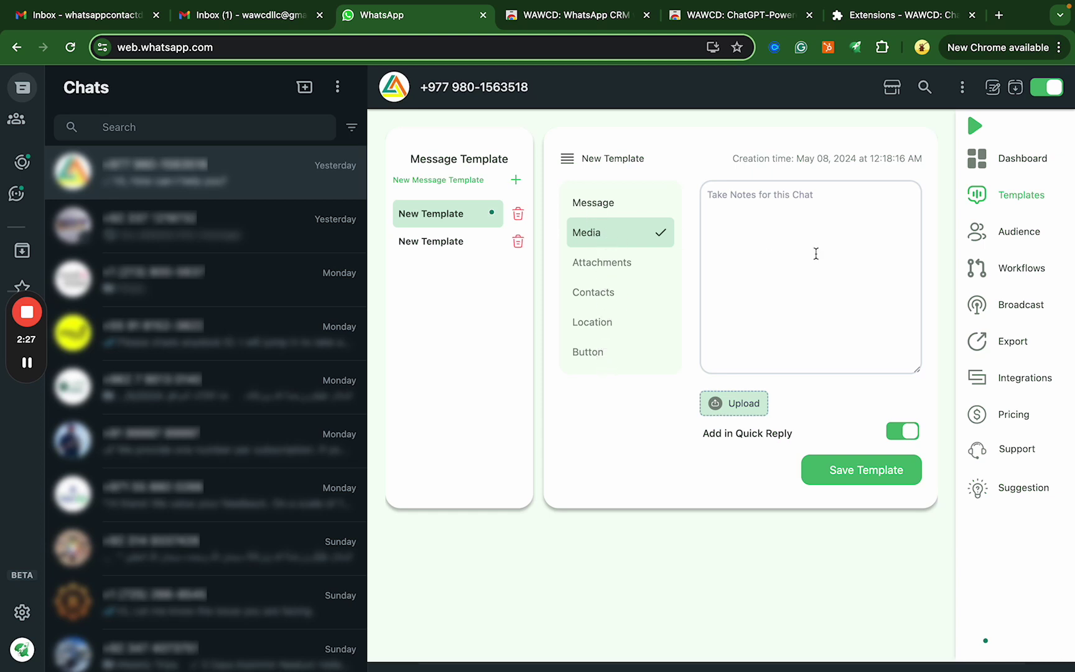
click(1036, 243)
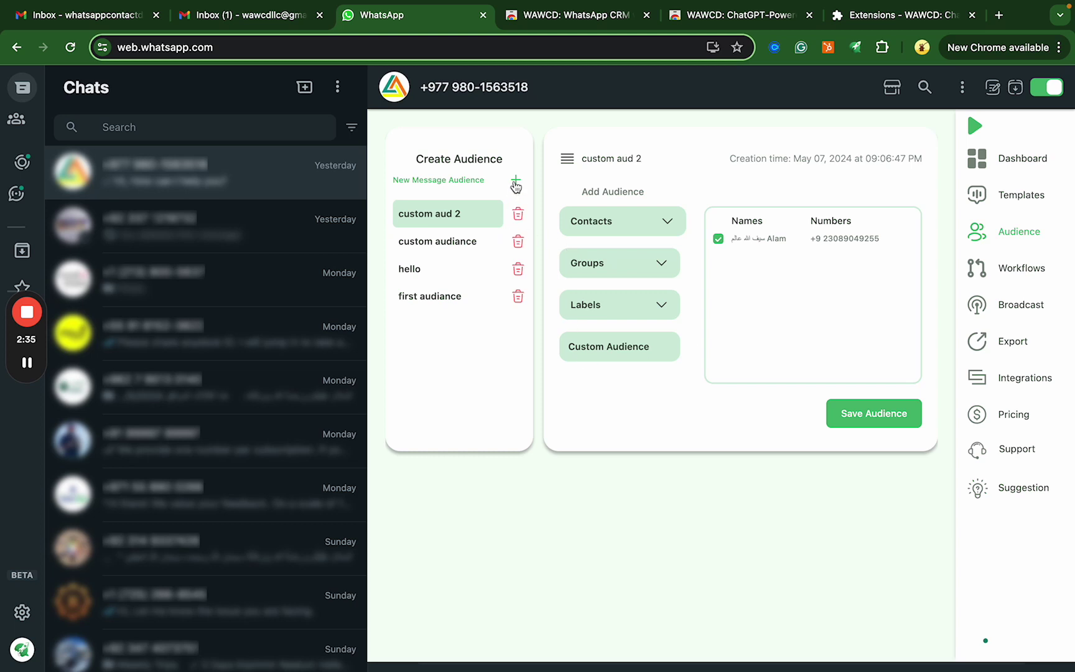
- Create 'New Audience' and browse its Contacts, Groups and Labels filter options
click(515, 181)
click(441, 214)
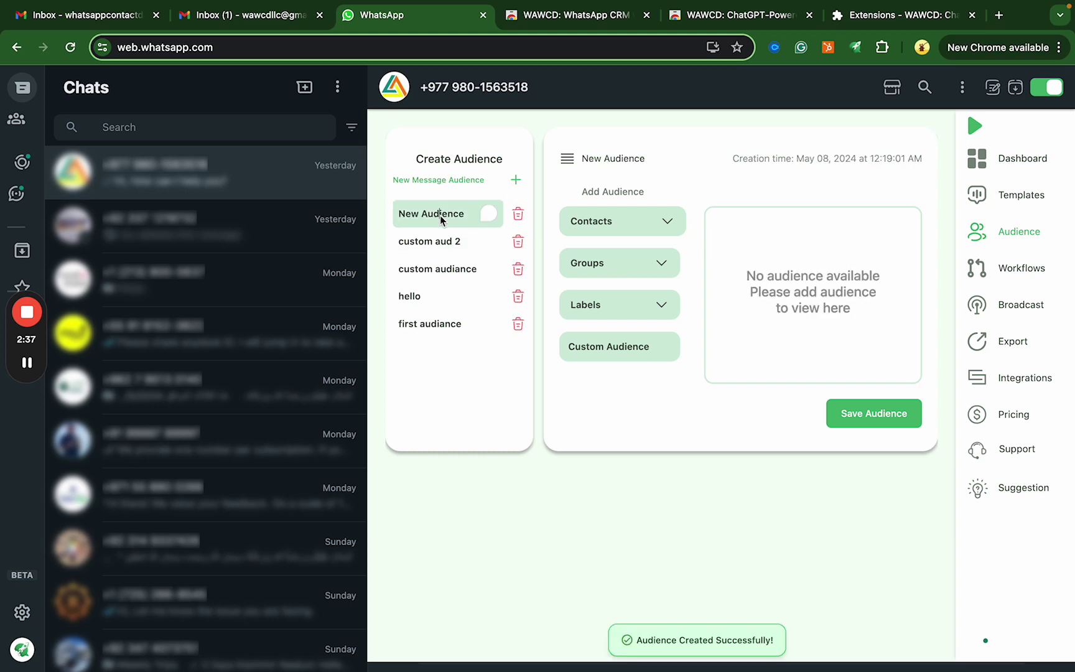
click(666, 223)
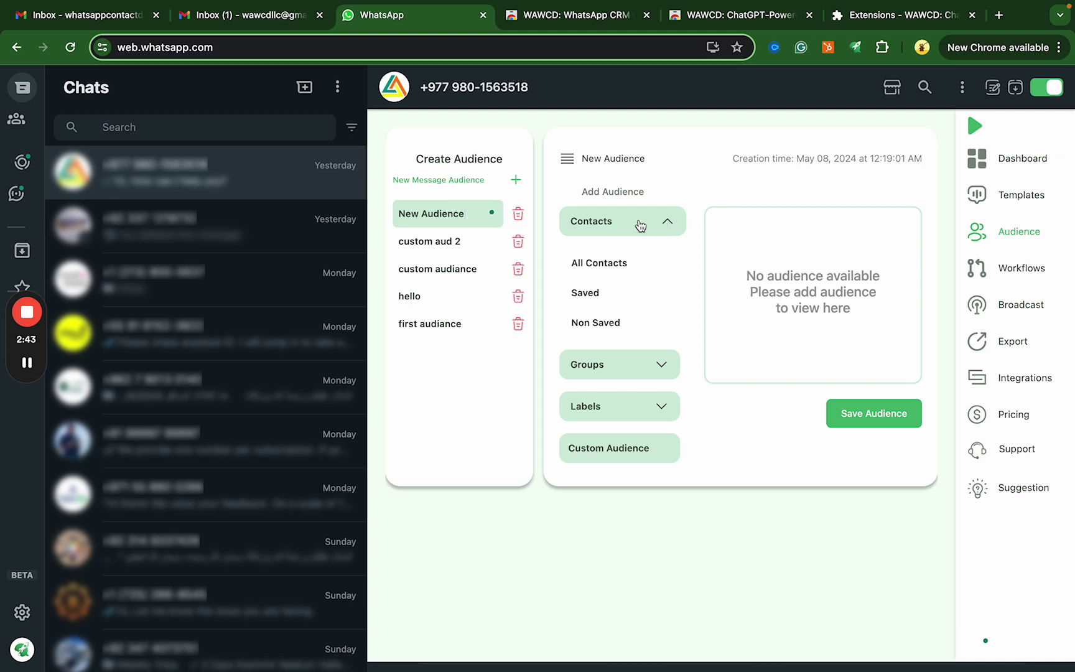
click(624, 223)
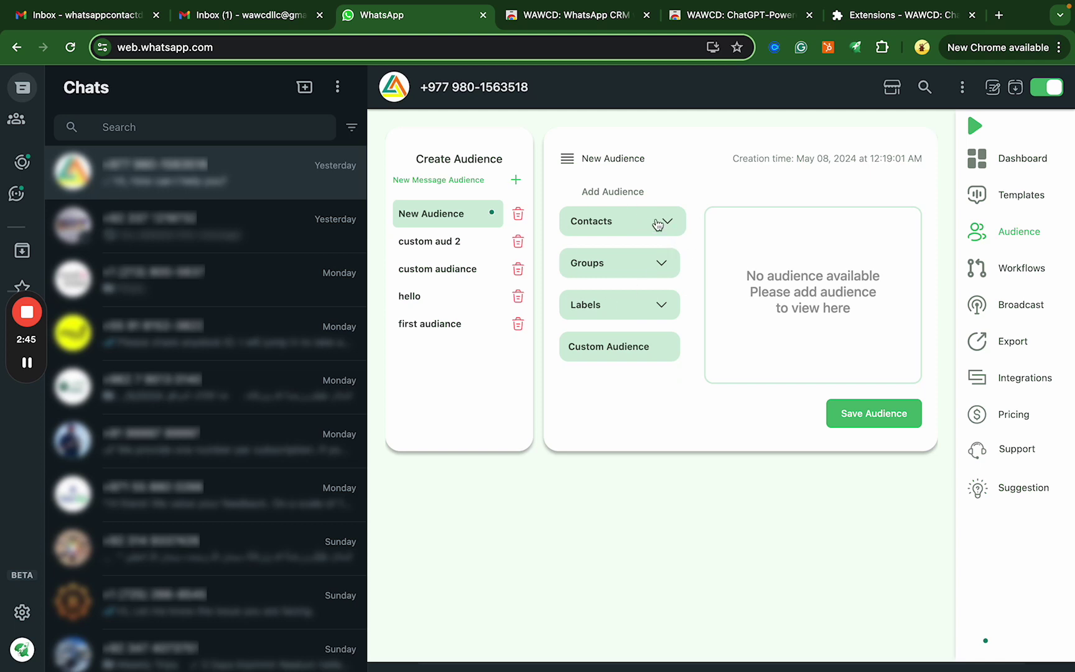
click(618, 224)
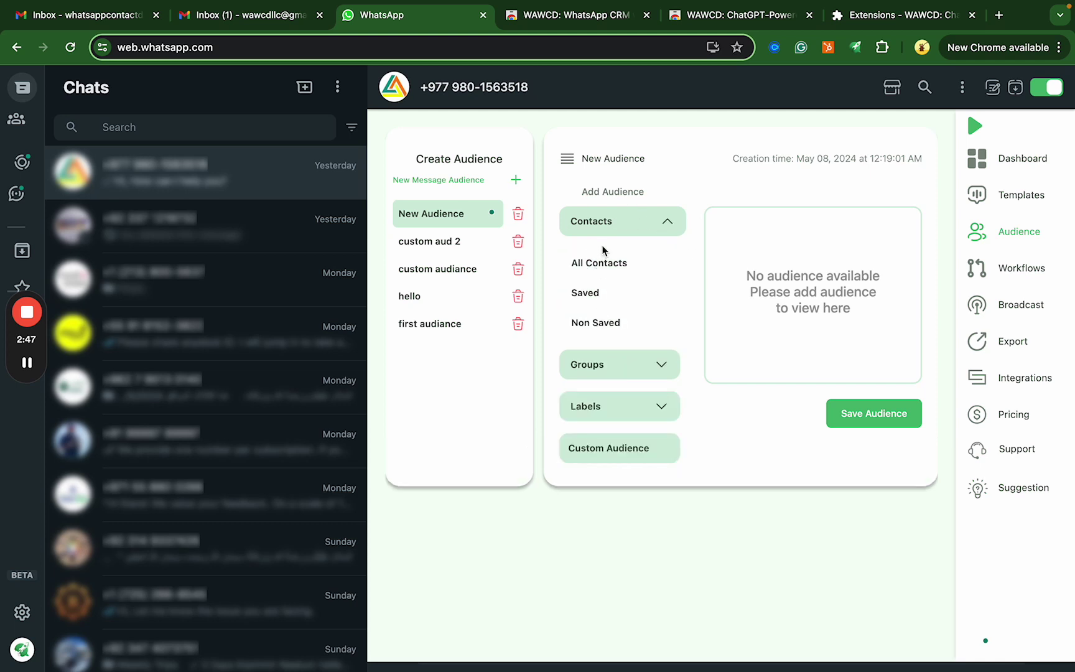
click(603, 225)
click(611, 265)
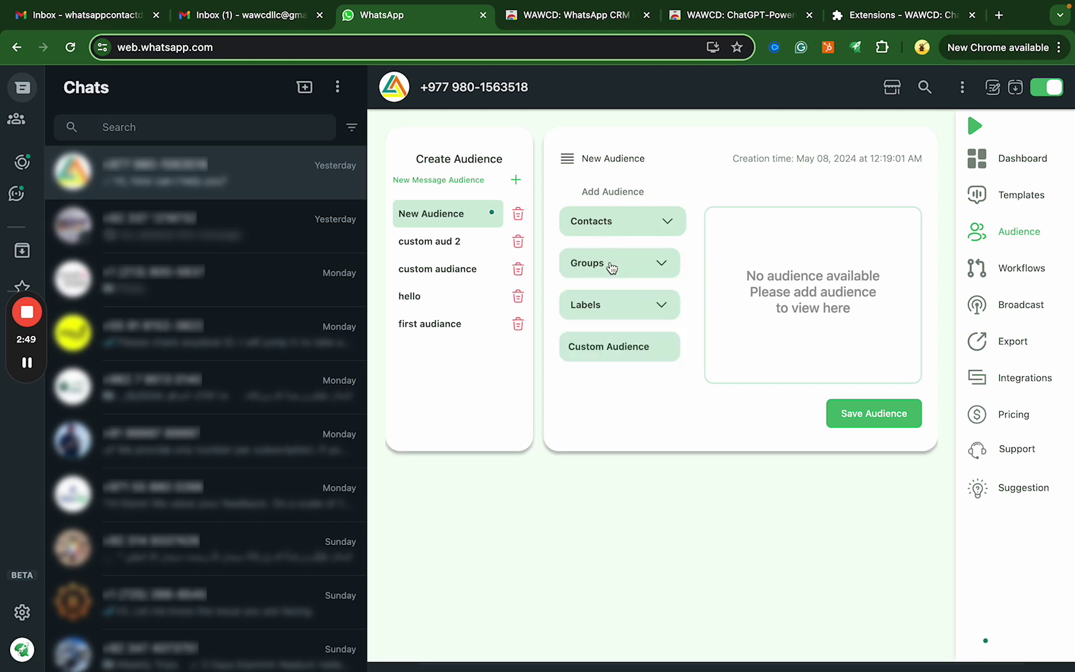
click(612, 310)
- Start a Custom Audience from a file upload, then cancel the file picker
click(614, 351)
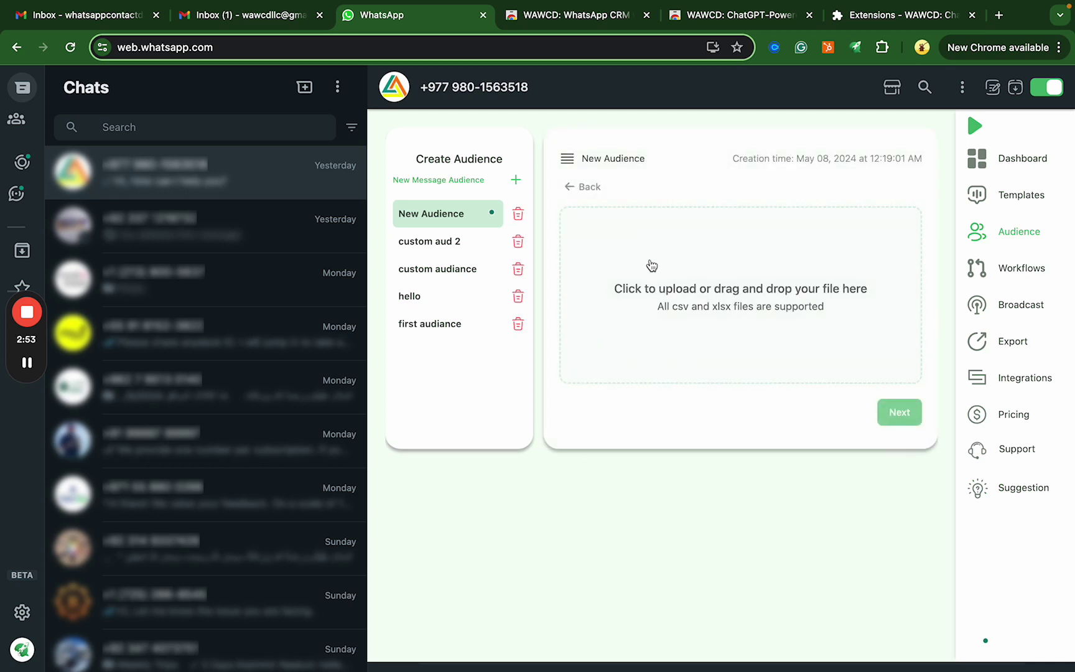
click(740, 278)
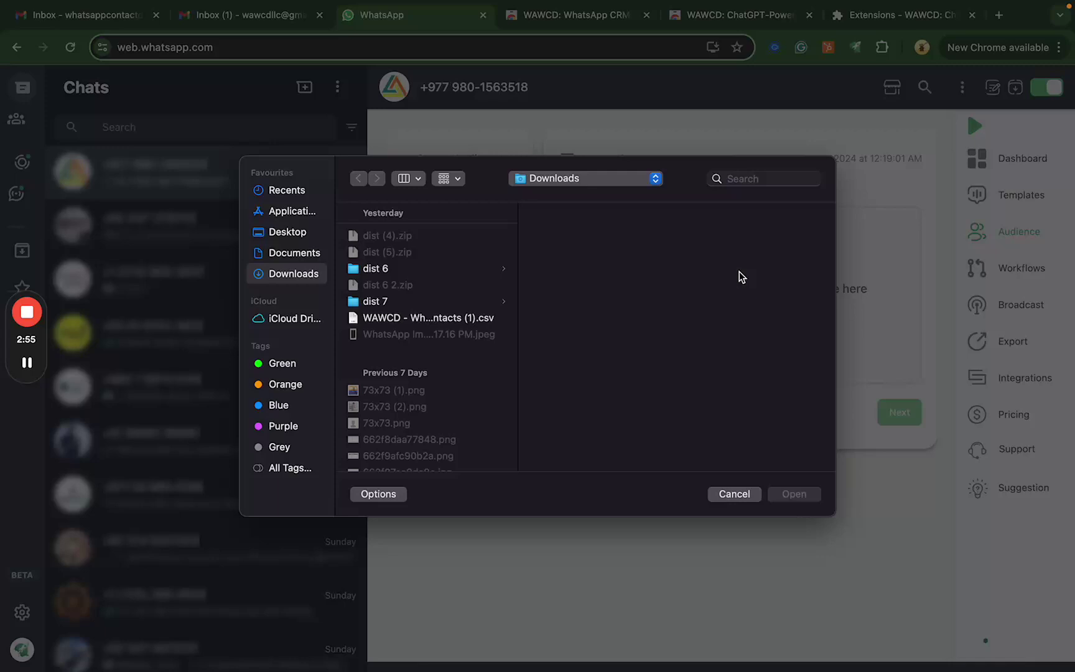
click(734, 494)
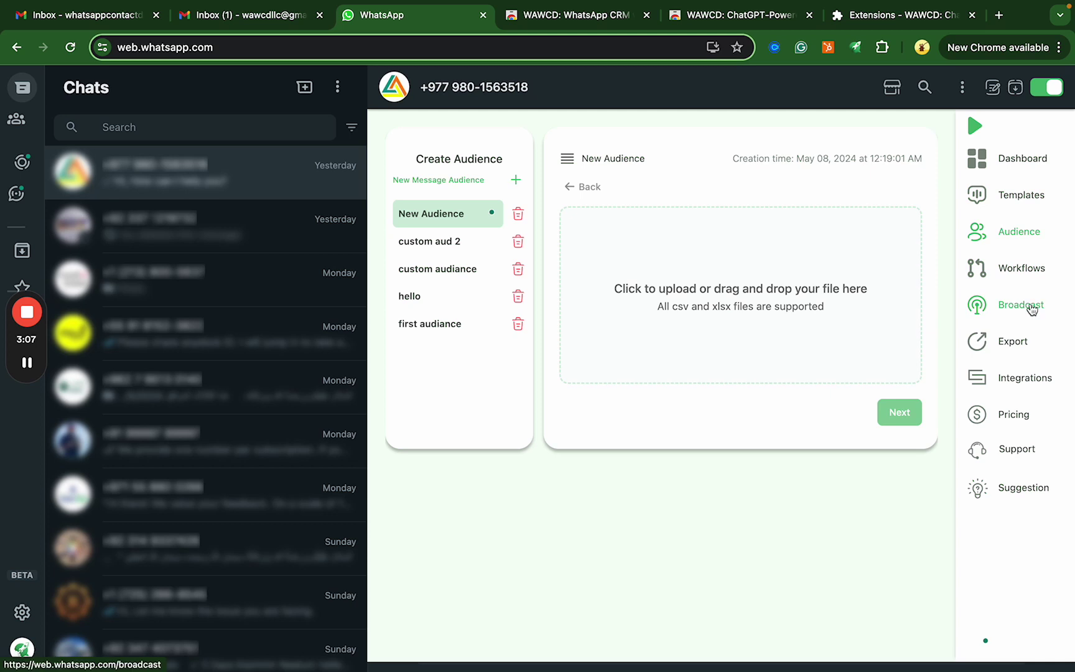
- Broadcast New Template to New Audience with a minimum interval of 5 and maximum of 8 seconds
click(1031, 306)
click(653, 271)
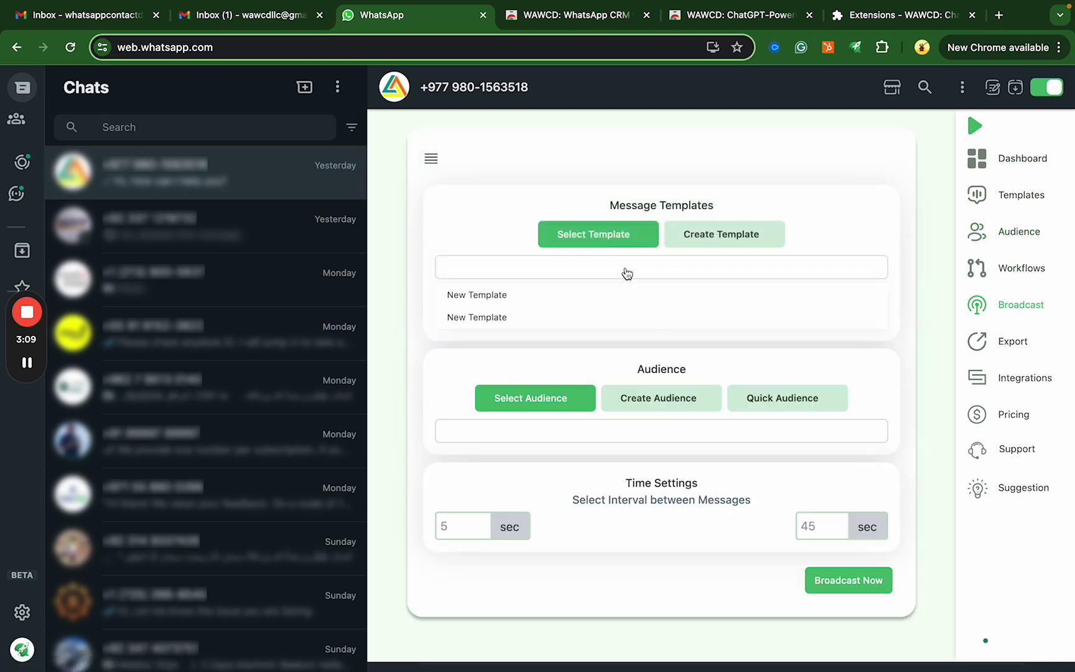
click(506, 299)
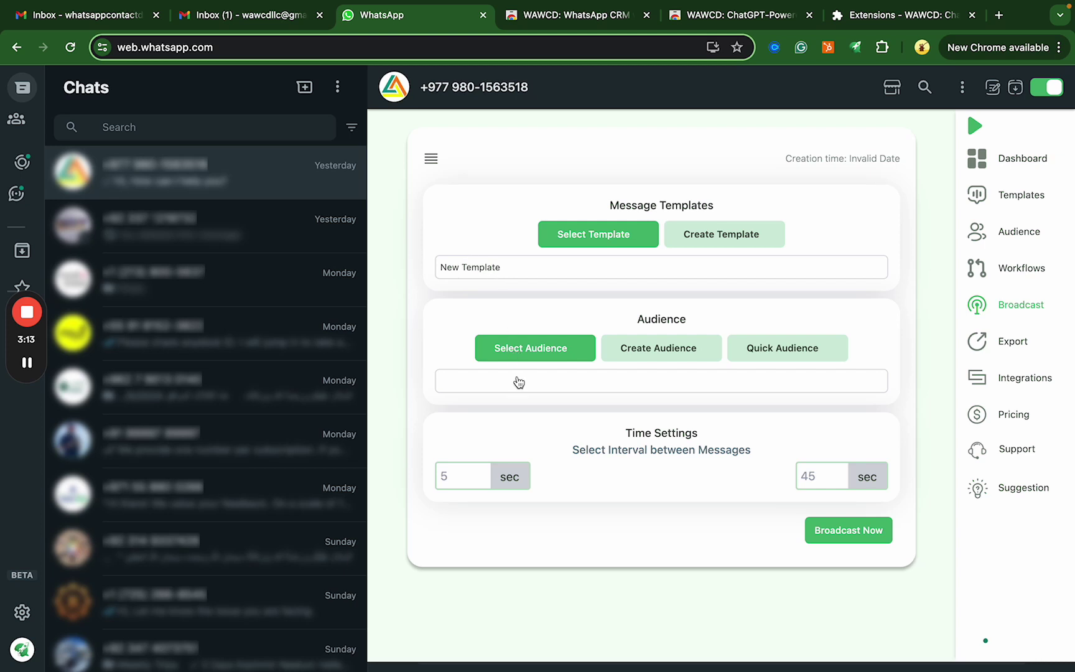
click(516, 381)
click(482, 410)
click(455, 477)
text(5)
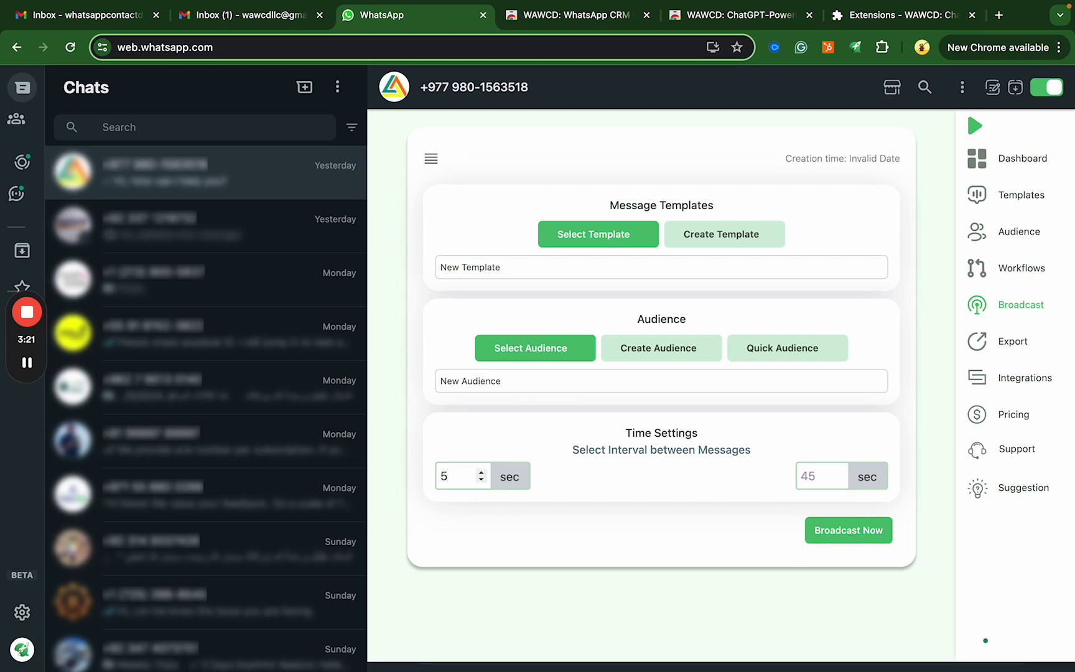
click(816, 479)
text(8)
- Configure the contact export with Contacts: Chats, Type: Saved, Format: CSV
click(1014, 341)
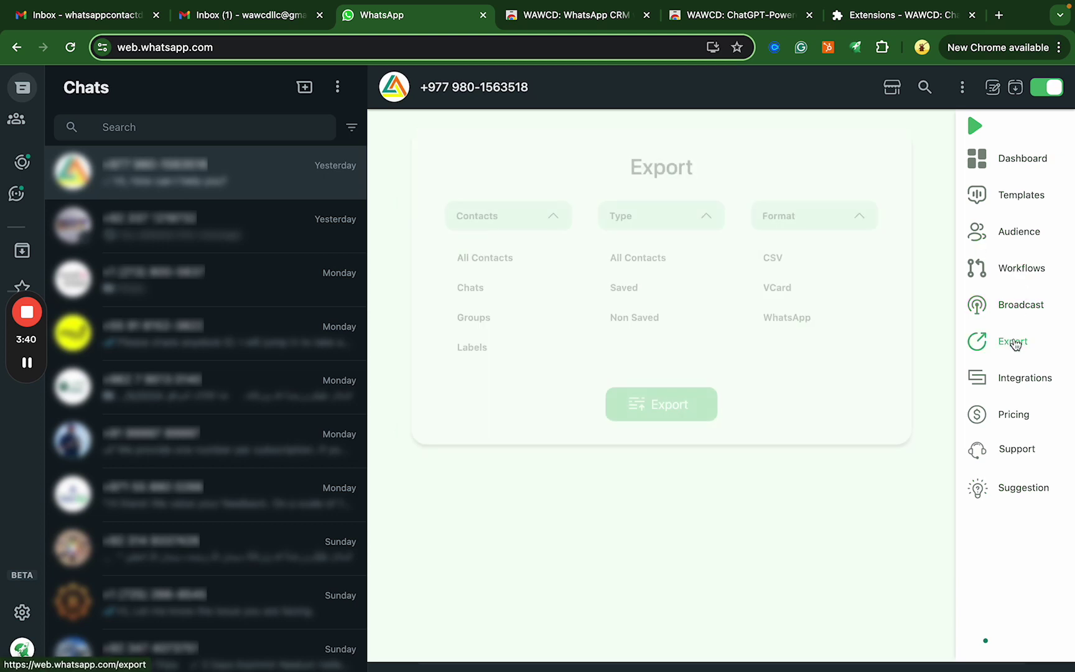
click(490, 293)
click(652, 290)
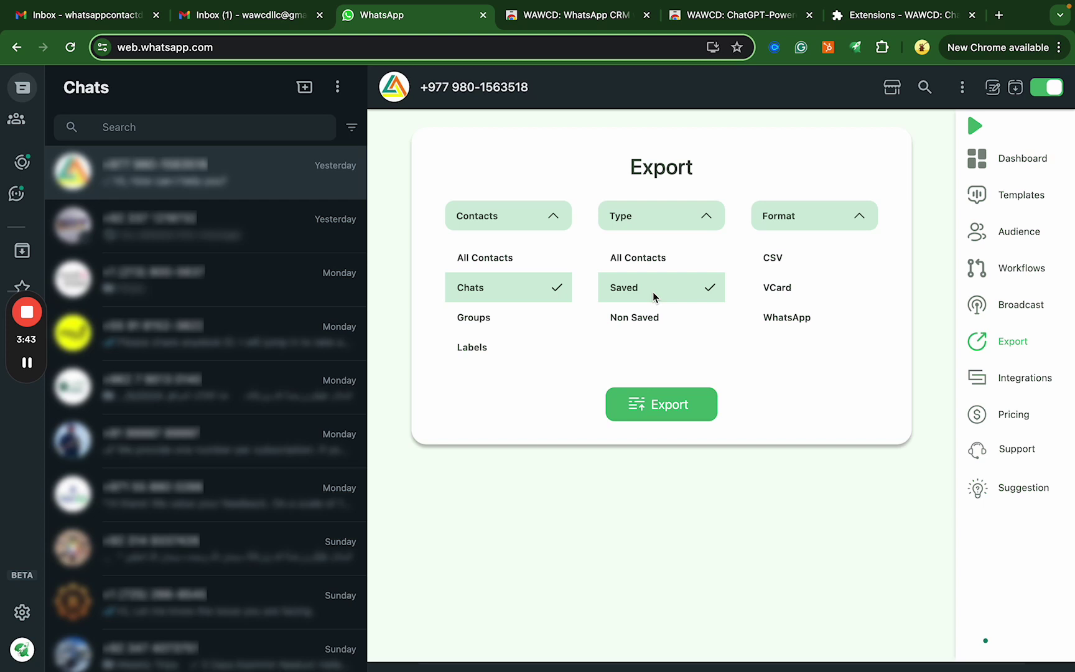
click(783, 257)
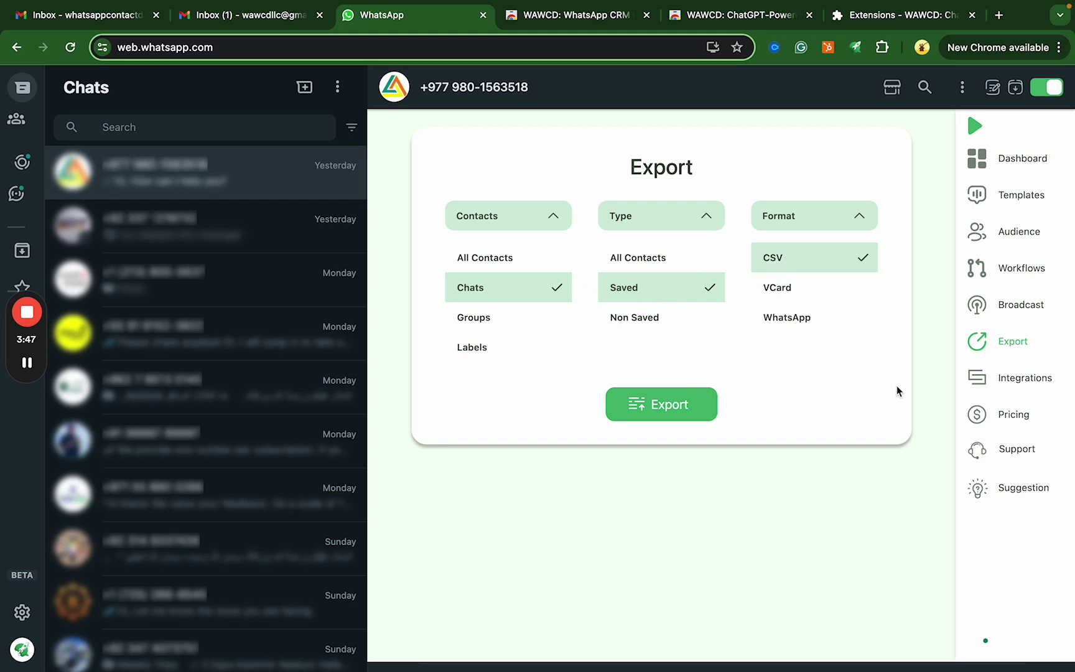
- Open the Integrations page showing the ChatGPT API key and webhook URL
click(1027, 380)
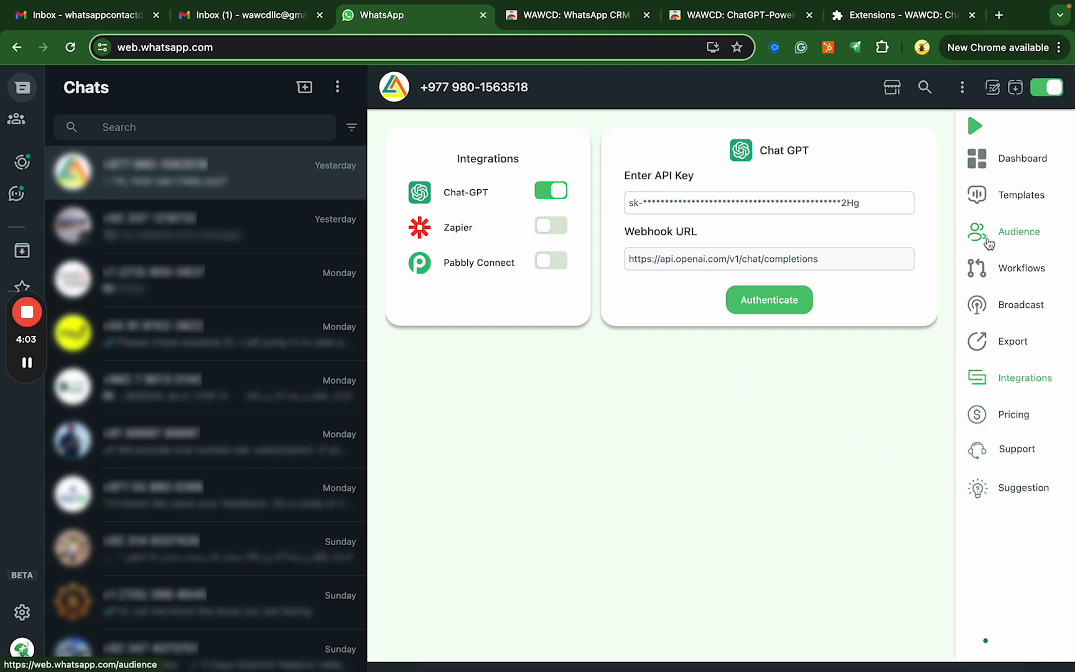
- Create a workflow triggered when a message contains the keyword 'hello'
click(1018, 272)
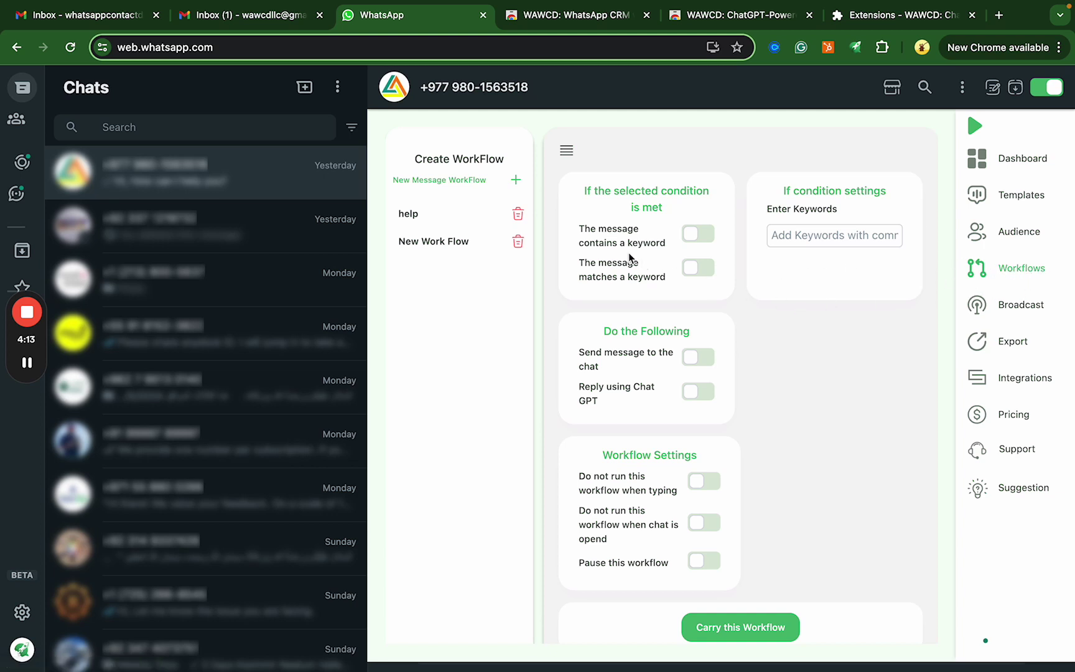
click(695, 235)
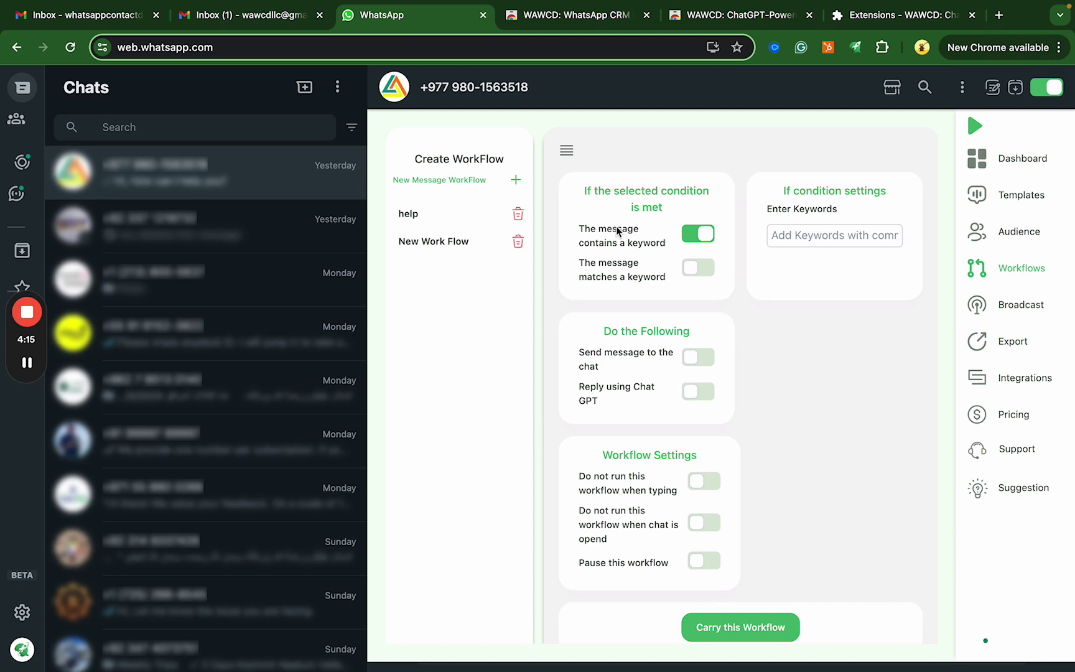
click(798, 233)
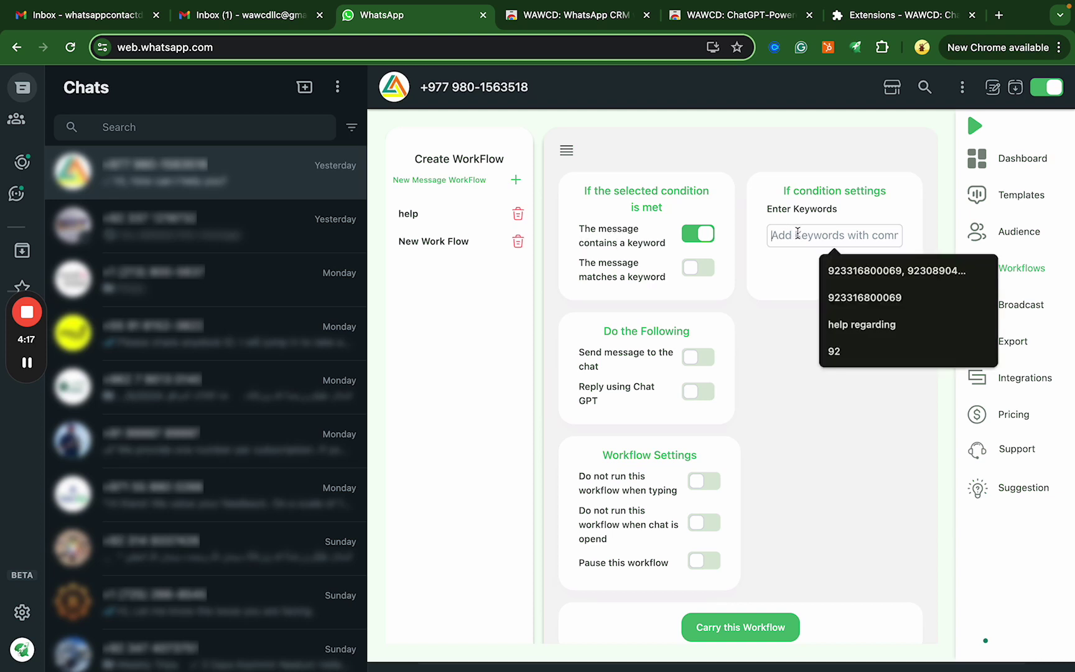
text(hello)
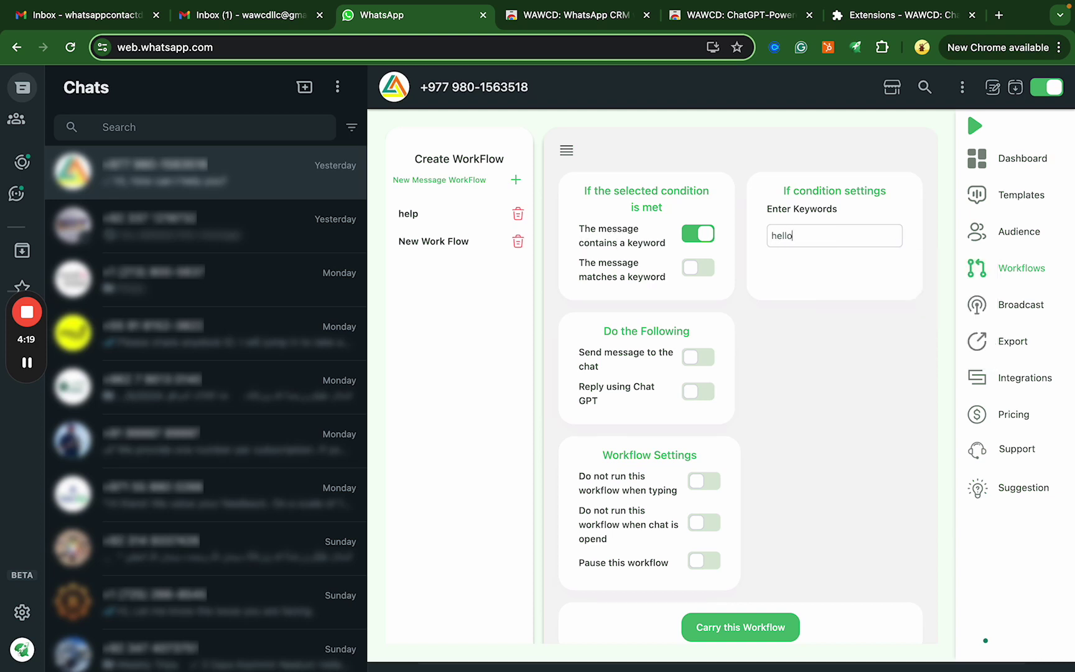
- Make the workflow send New Template as its reply
click(696, 356)
click(794, 380)
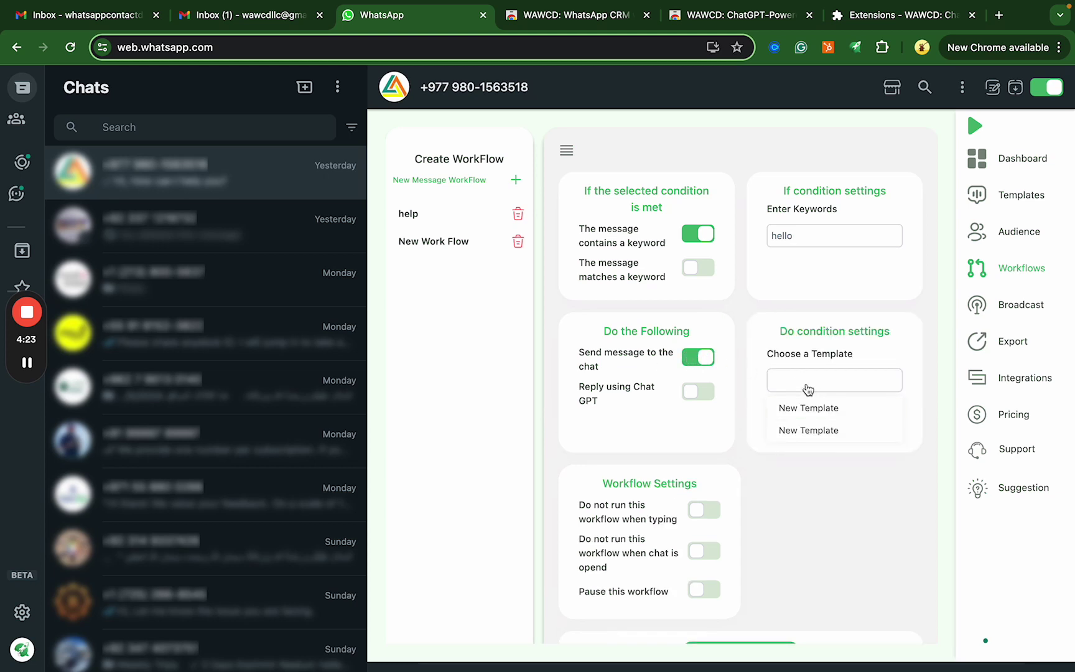
click(827, 411)
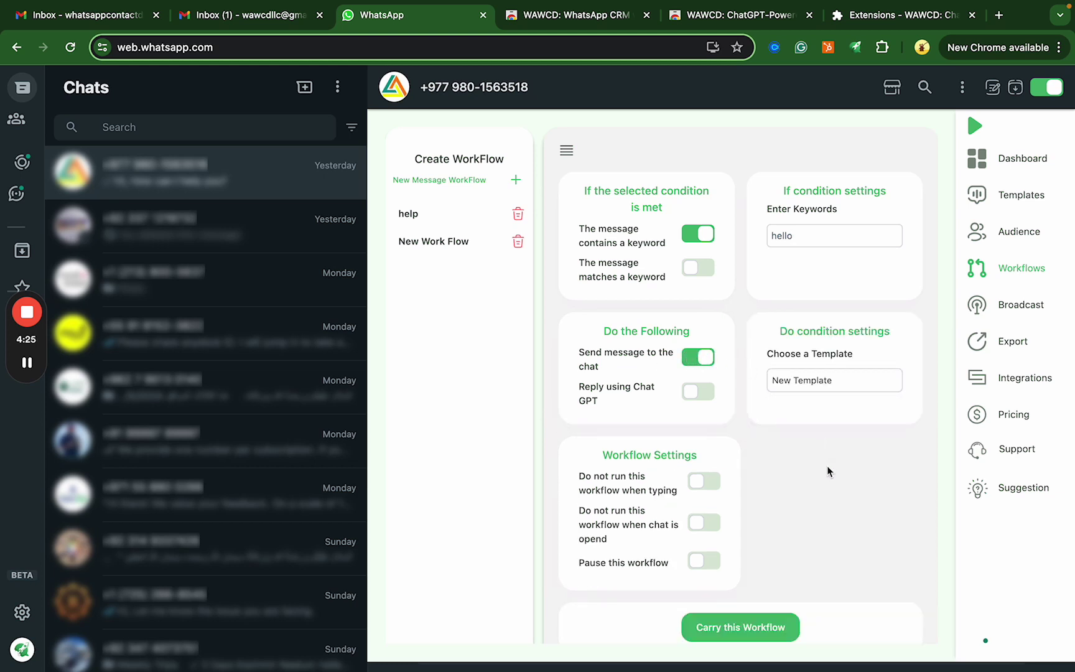
click(811, 387)
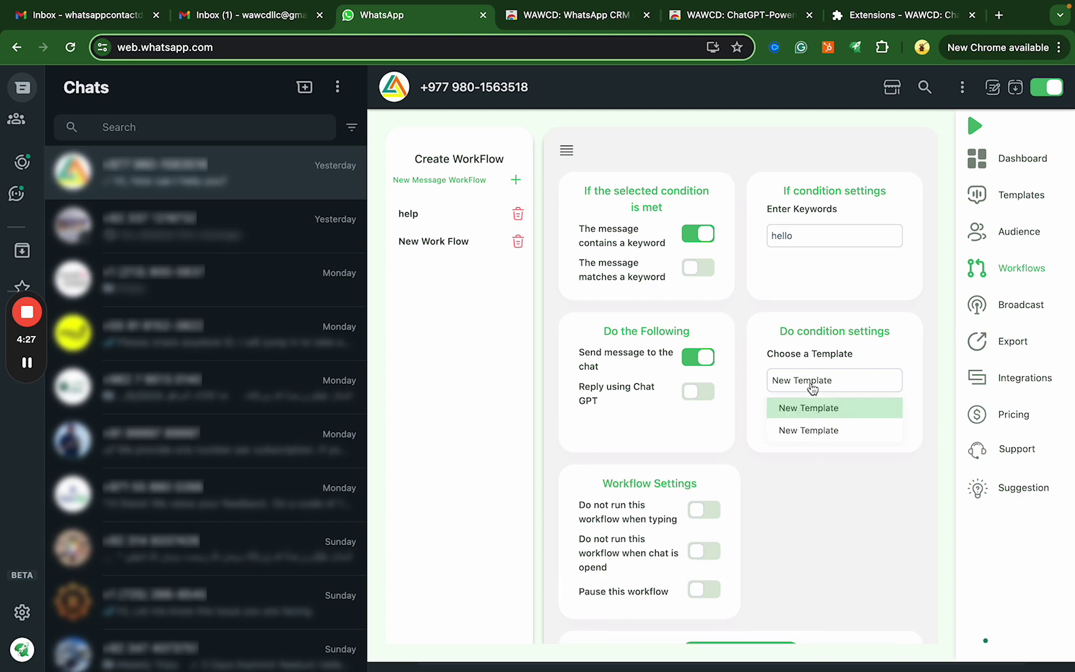
click(811, 386)
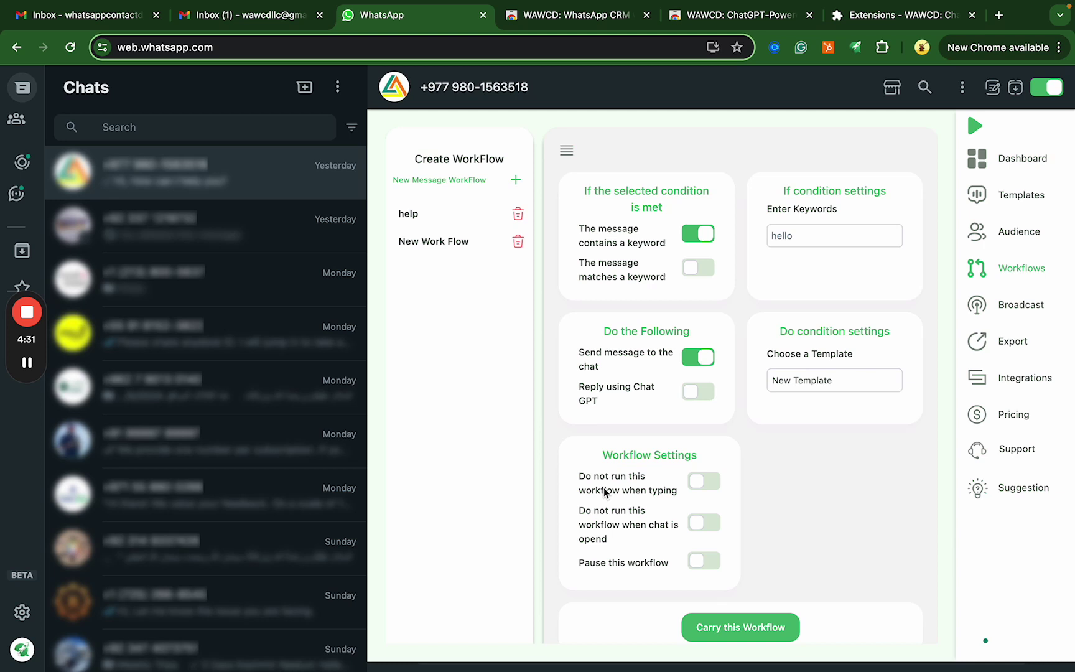
- Try the skip-while-typing and skip-when-open options, finally setting the workflow to paused
click(699, 489)
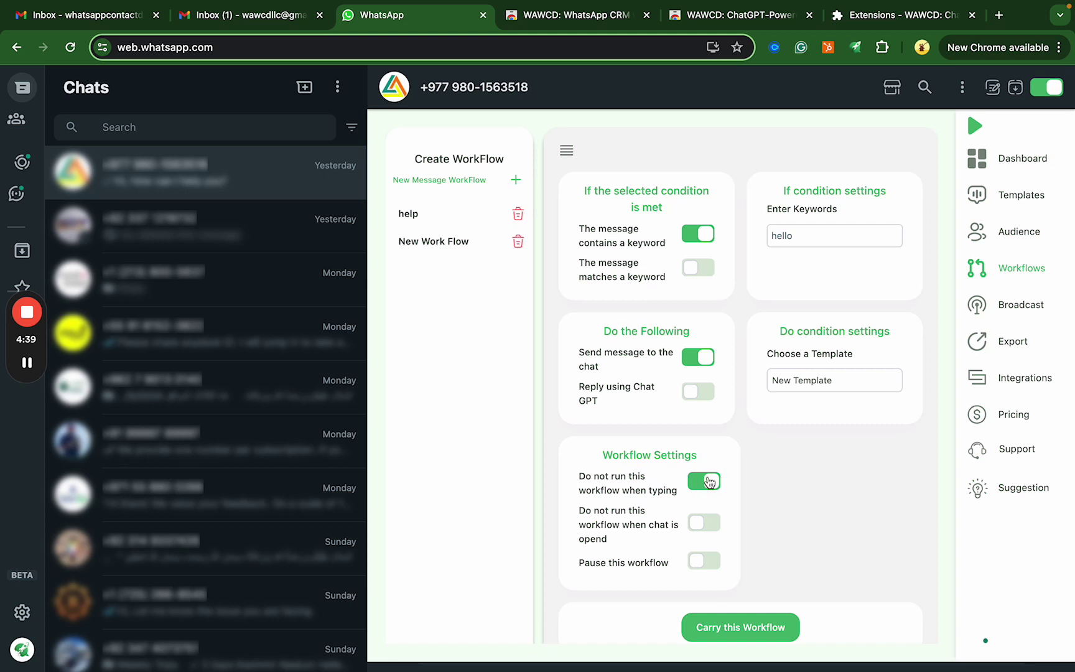
click(703, 522)
click(695, 564)
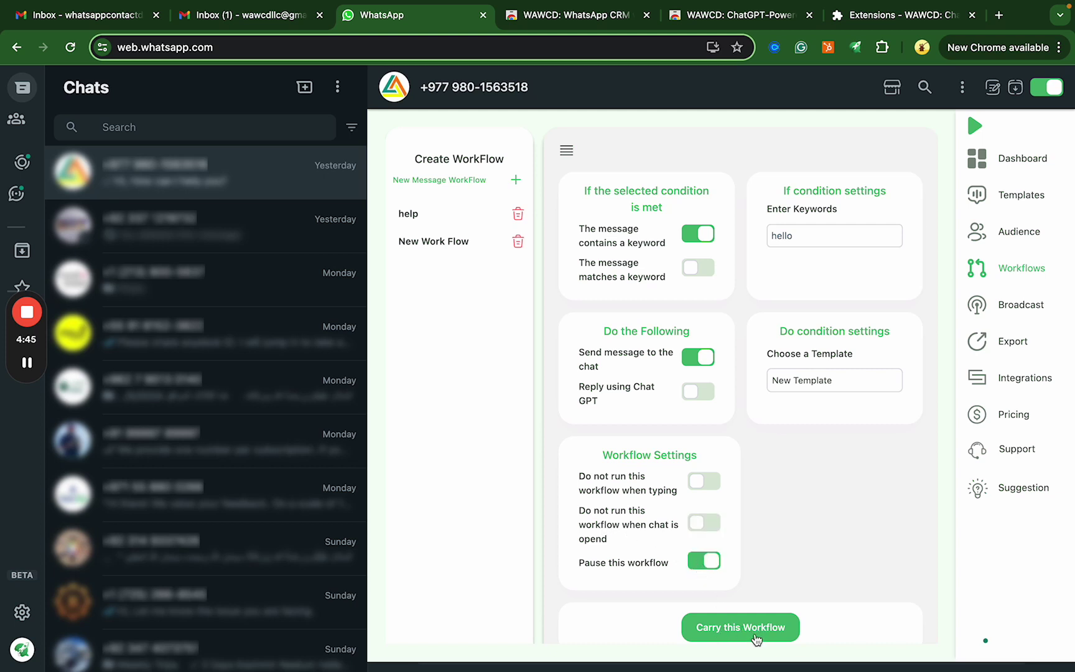
- Switch between the help and New Work Flow workflows, then return to the Dashboard
click(452, 214)
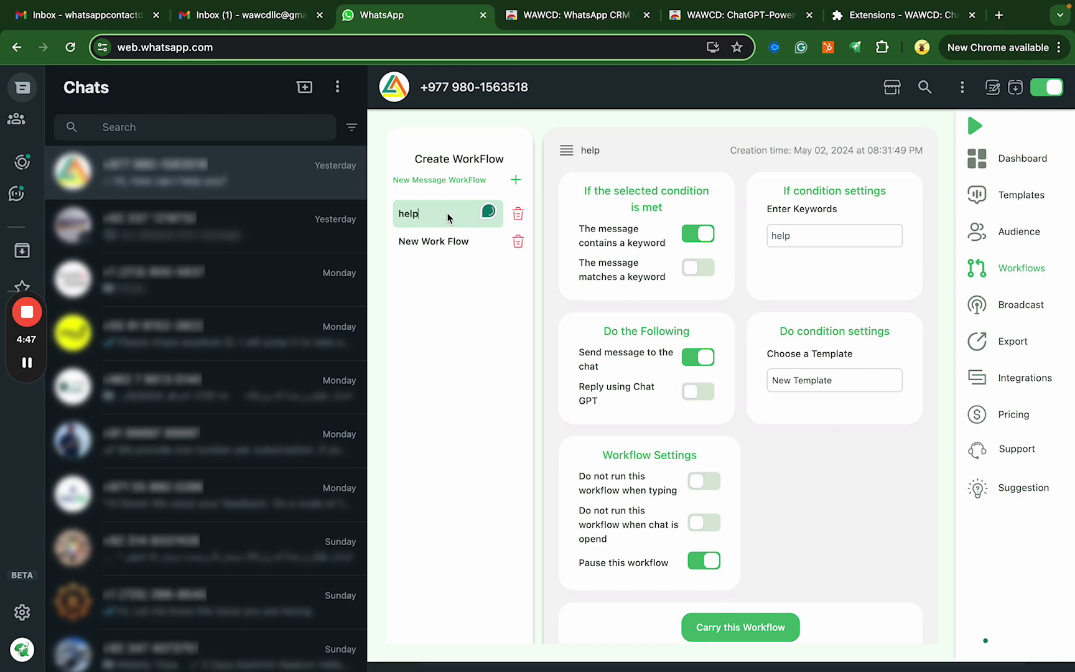
click(444, 242)
click(439, 223)
click(1019, 162)
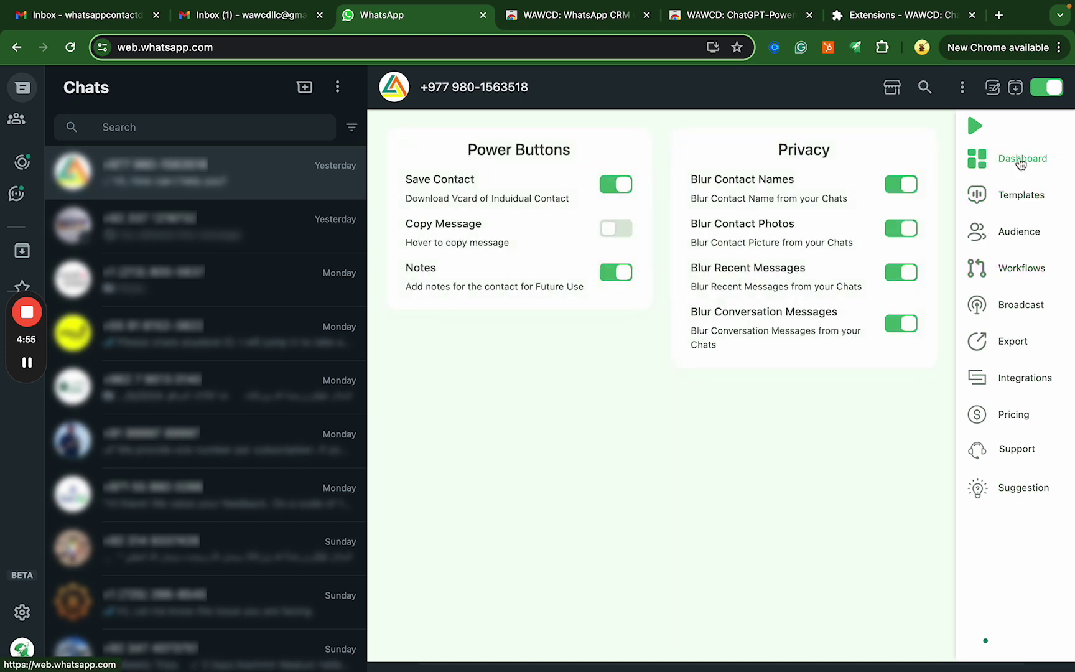